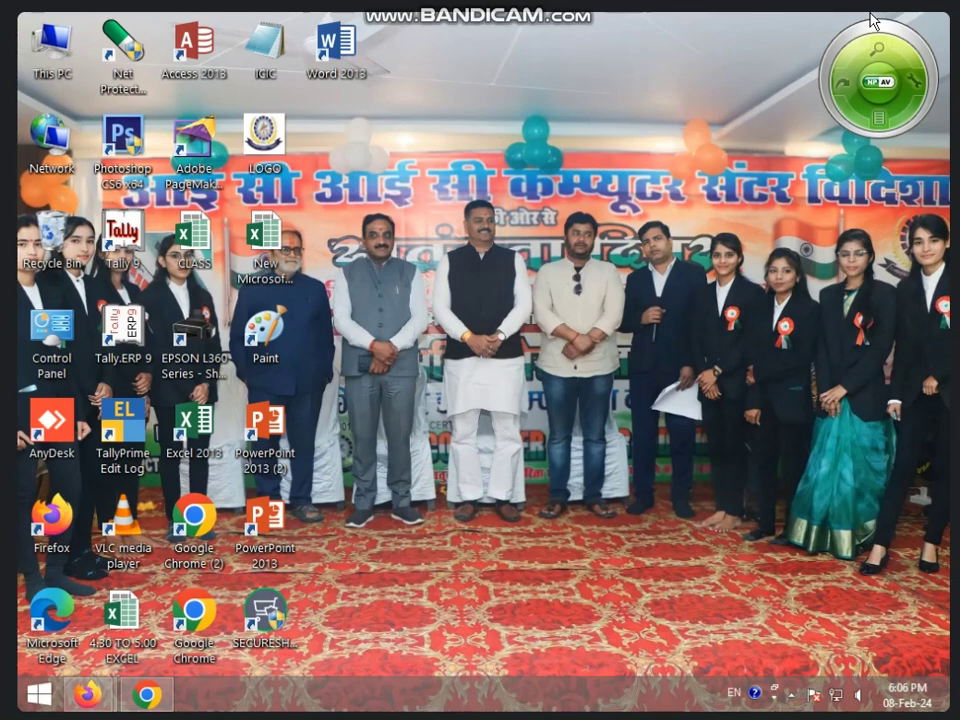
Step: Refresh the desktop three times, then launch Word 2013 from its shortcut
right_click(672, 114)
click(723, 163)
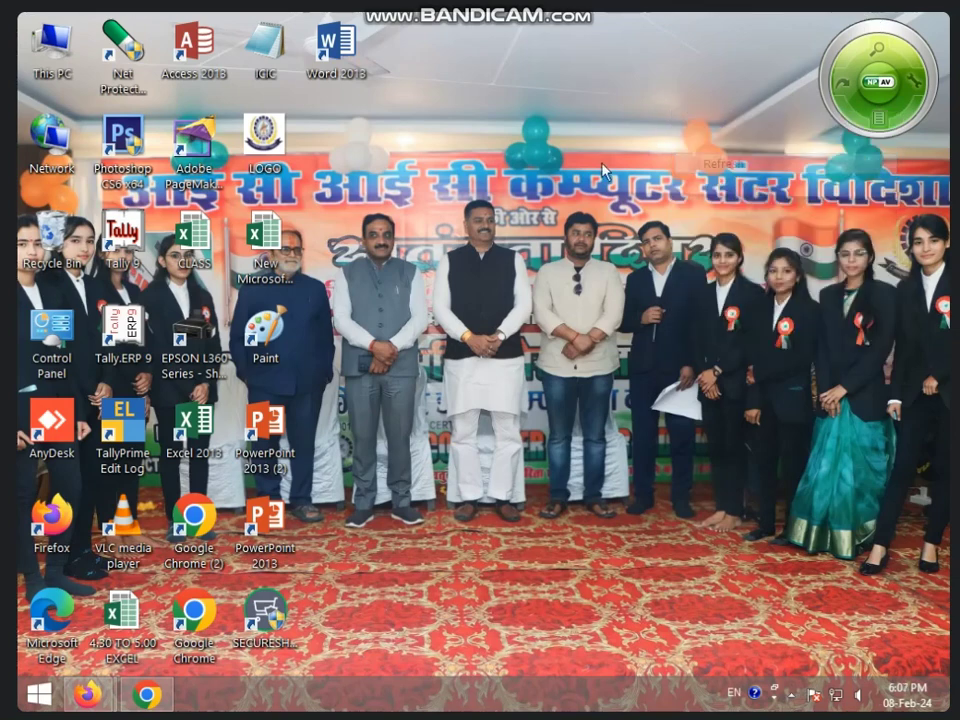
right_click(606, 165)
click(671, 214)
right_click(576, 196)
click(634, 247)
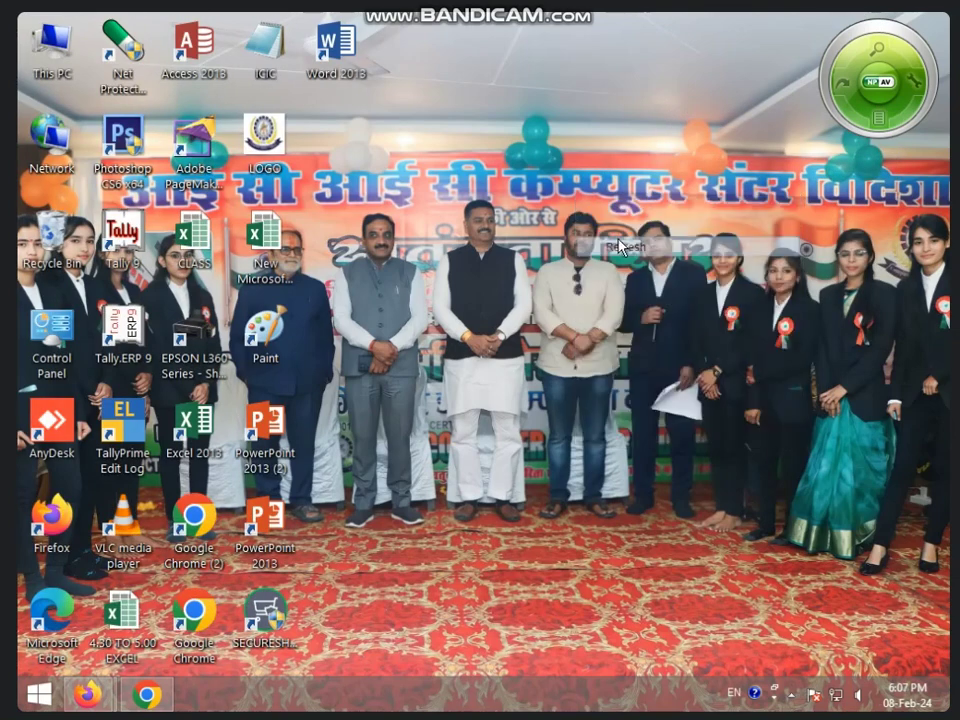
double_click(336, 45)
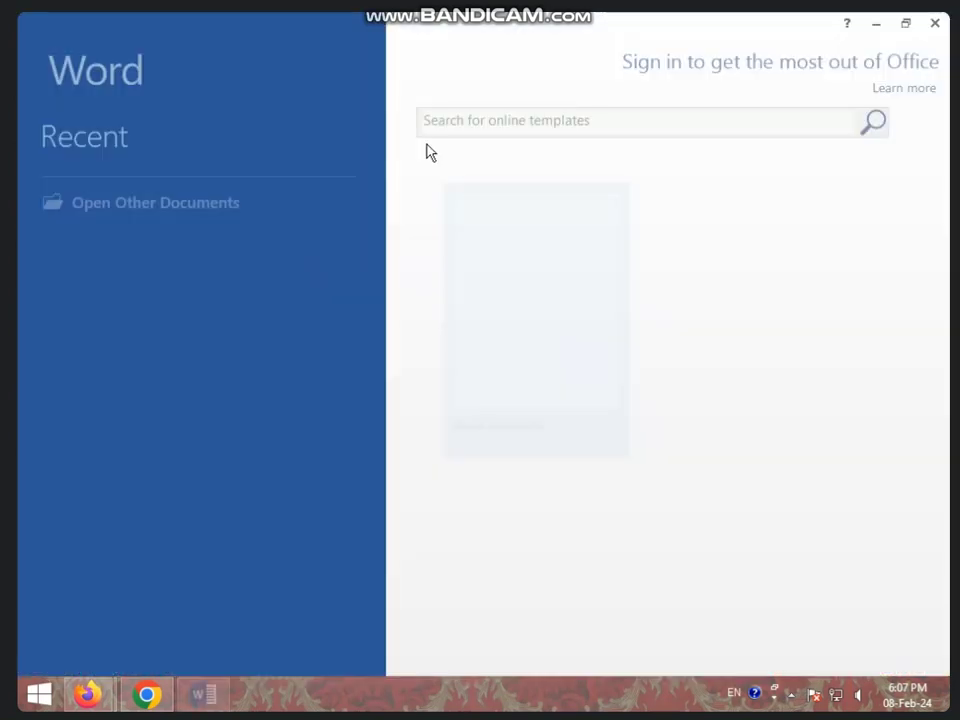
Step: Create a blank document and pick the Rounded Rectangle from the Insert Shapes gallery
click(489, 321)
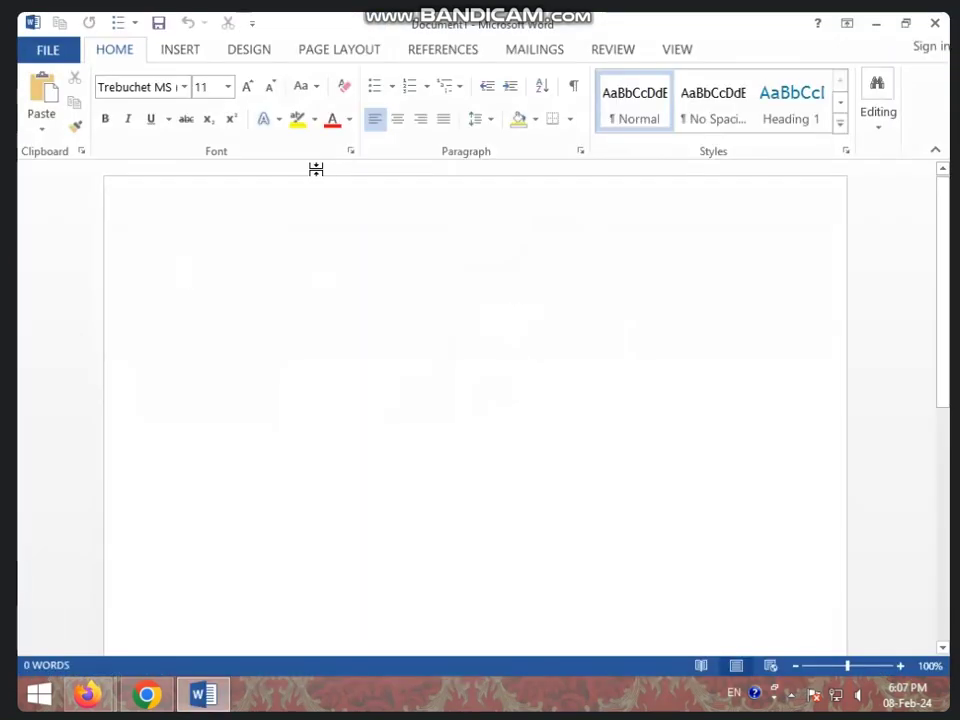
click(181, 49)
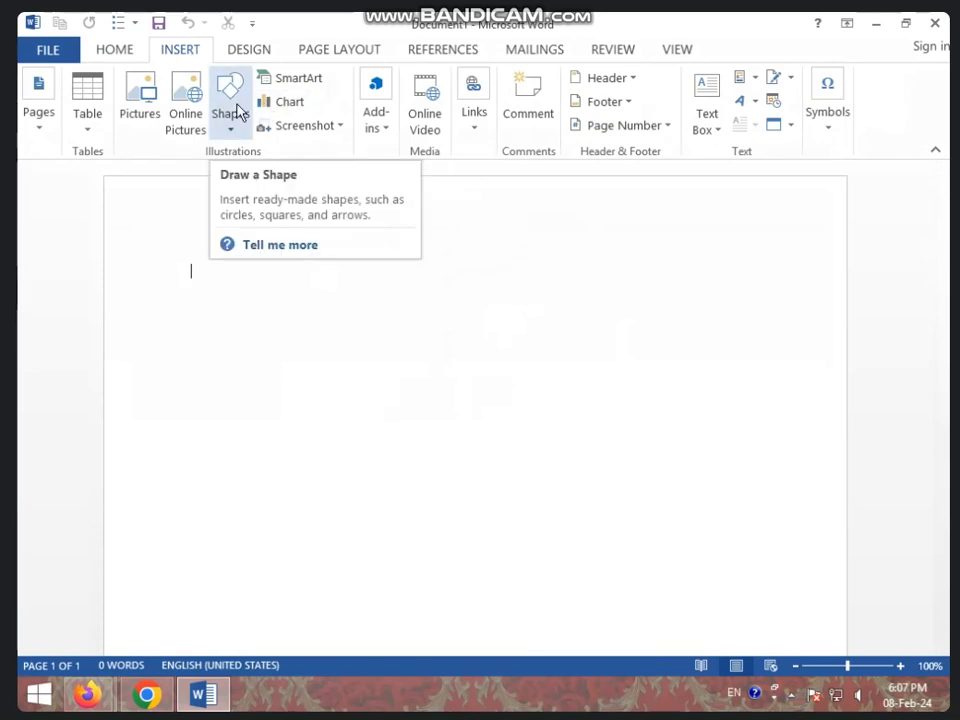
click(230, 130)
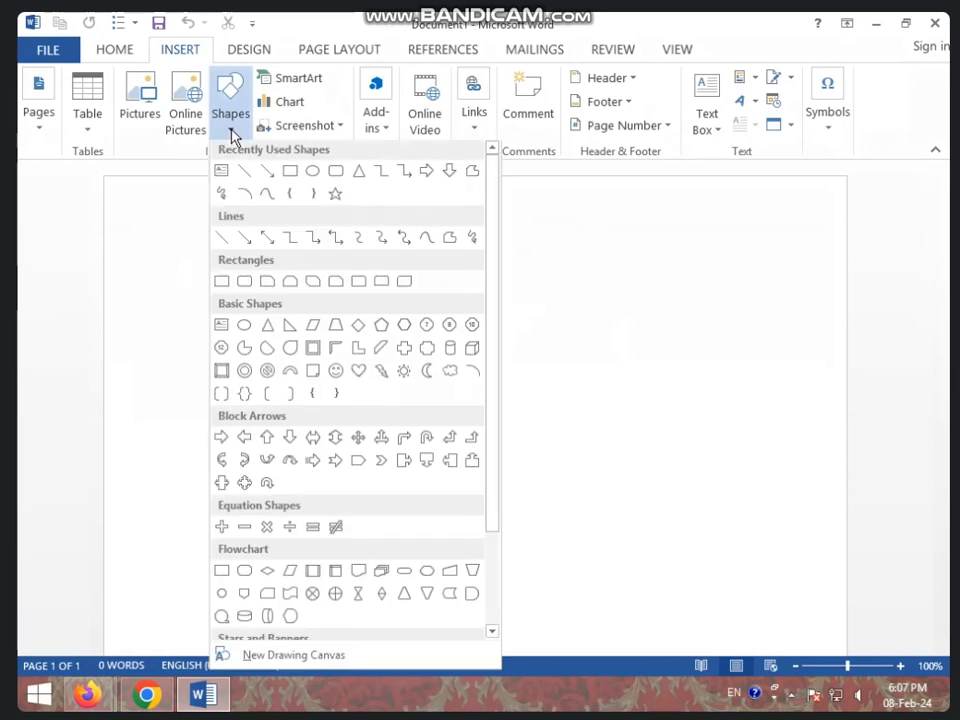
click(336, 175)
Step: Draw the rounded rectangle and delete the drawing canvas around it
scroll(372, 229, down, 2)
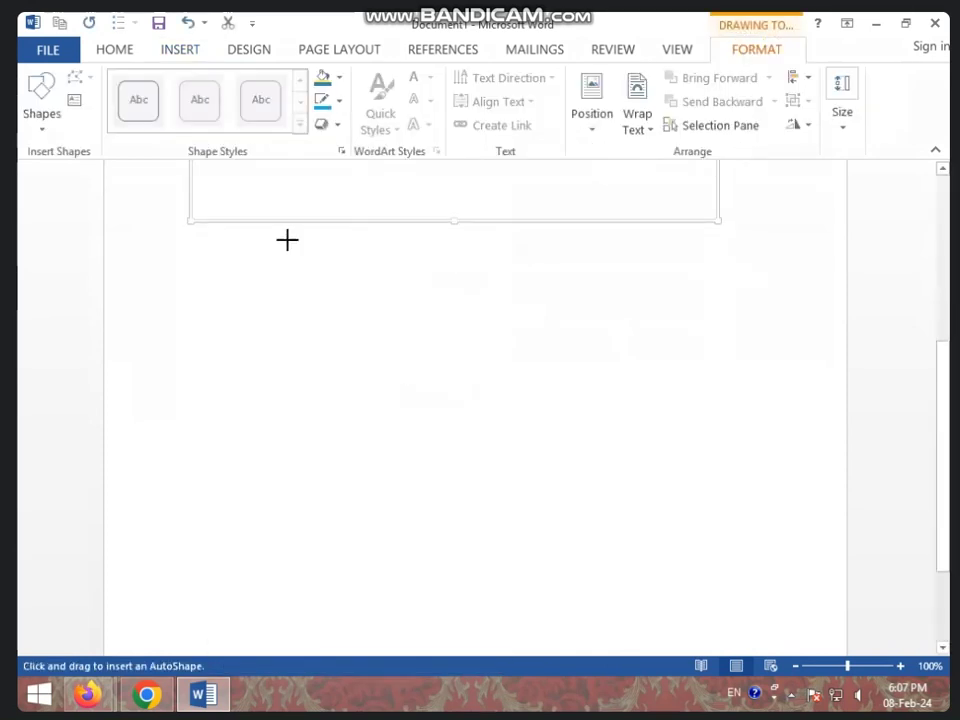
drag(284, 241, 516, 349)
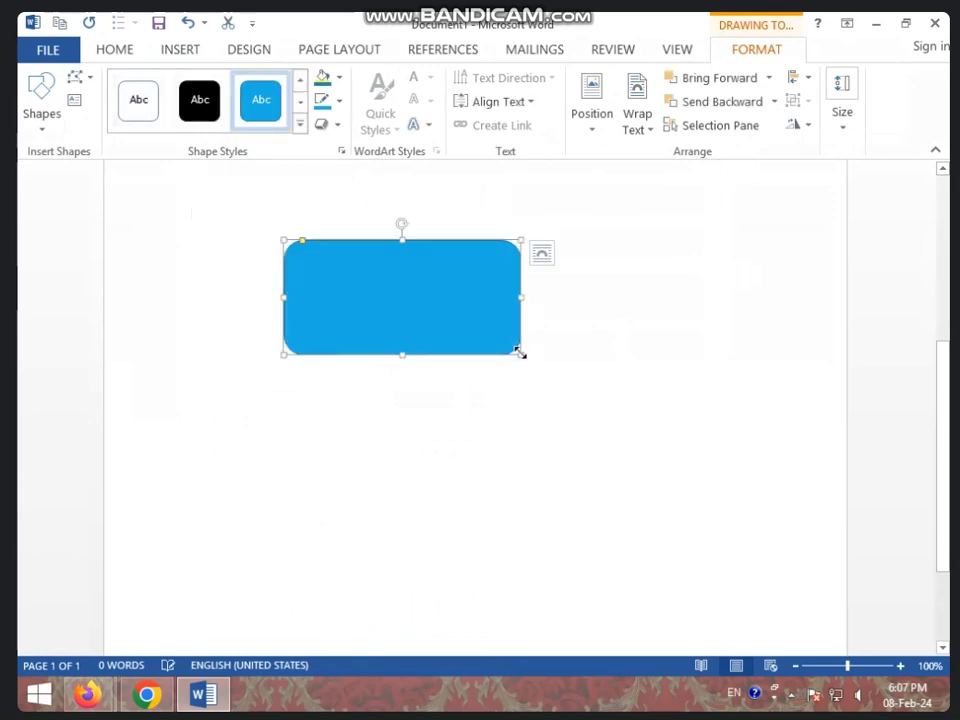
scroll(516, 355, up, 4)
click(497, 326)
key(Delete)
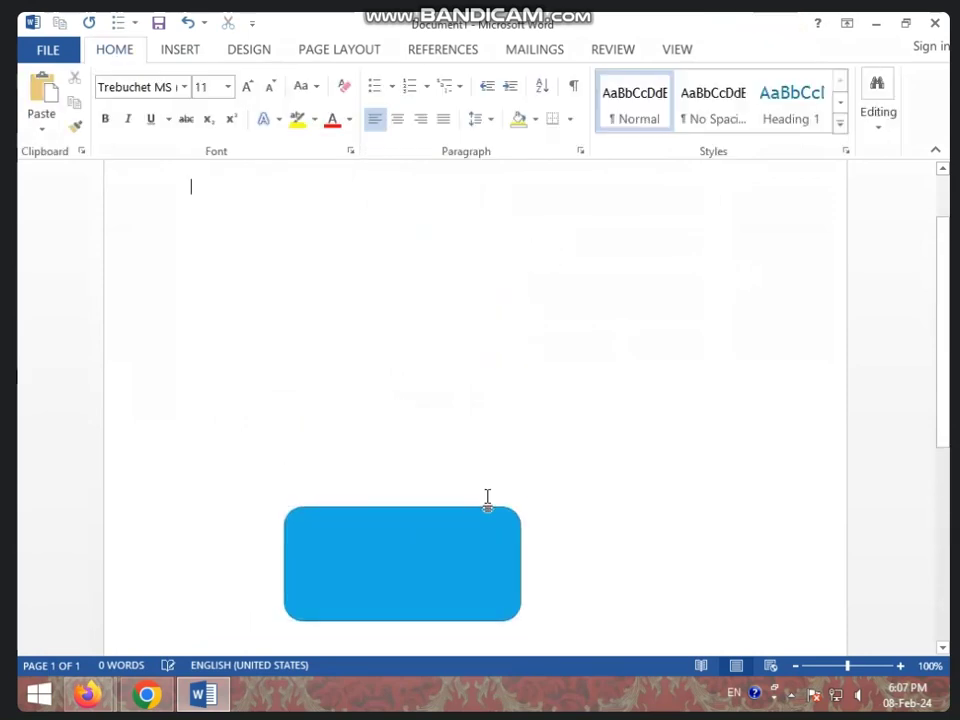
Step: Move the blue rectangle up into the upper half of the page
drag(437, 530, 414, 287)
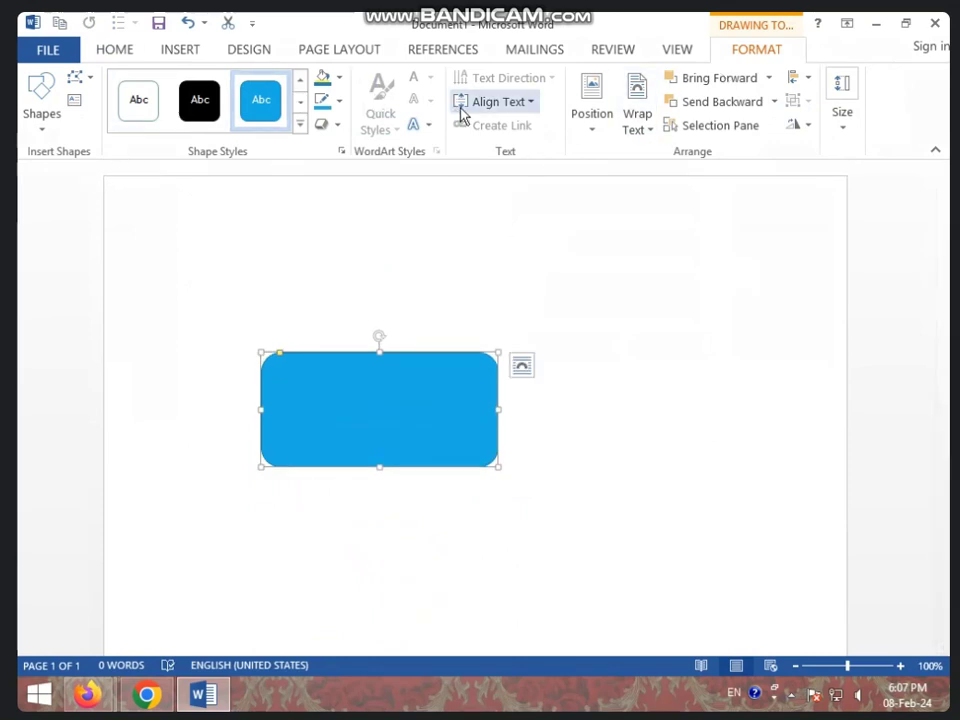
click(522, 105)
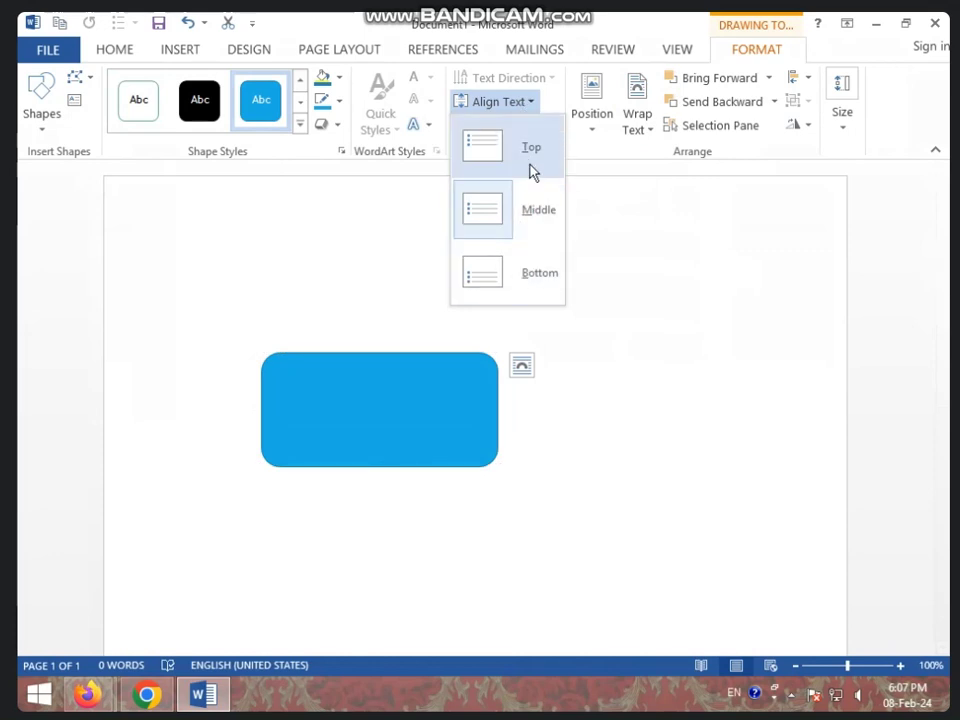
click(525, 218)
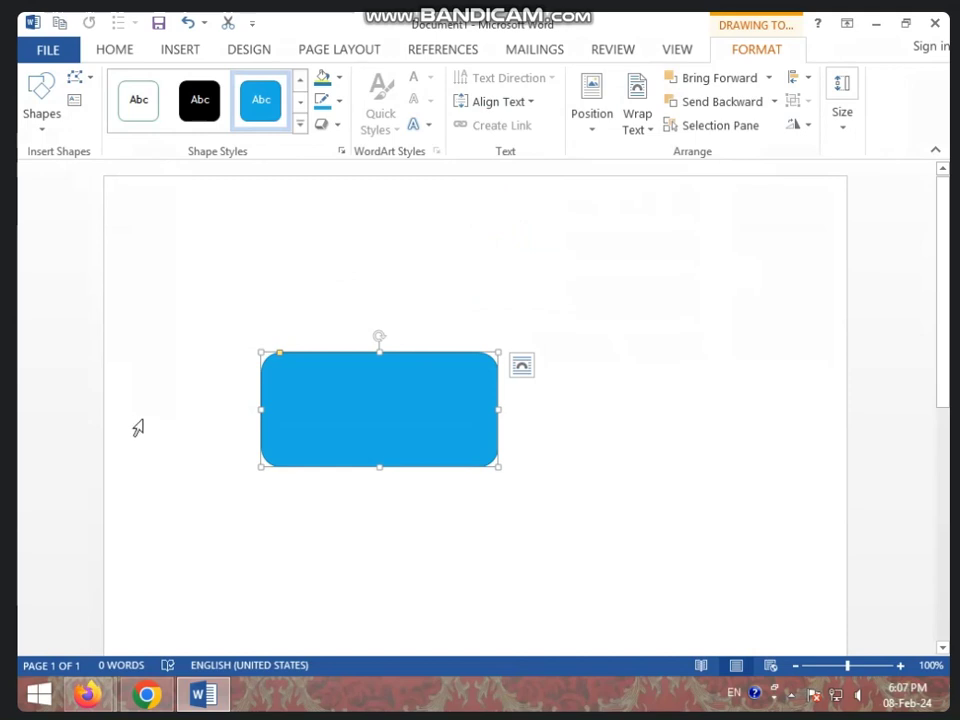
drag(371, 392, 386, 330)
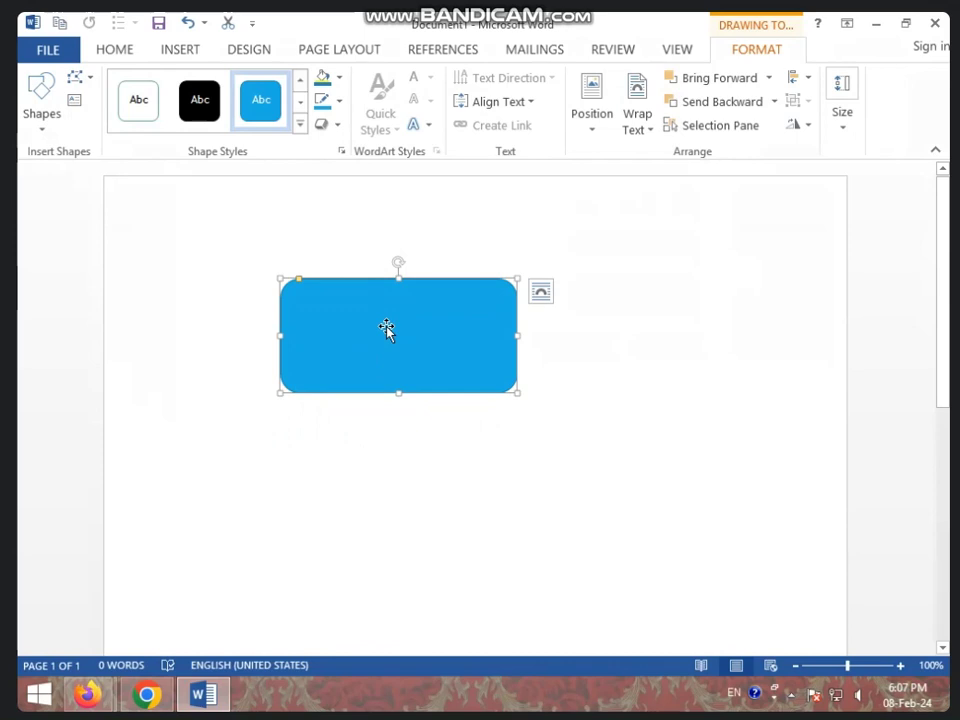
Step: Widen the blue rectangle from its corner and shift it toward the upper left
drag(362, 360, 388, 318)
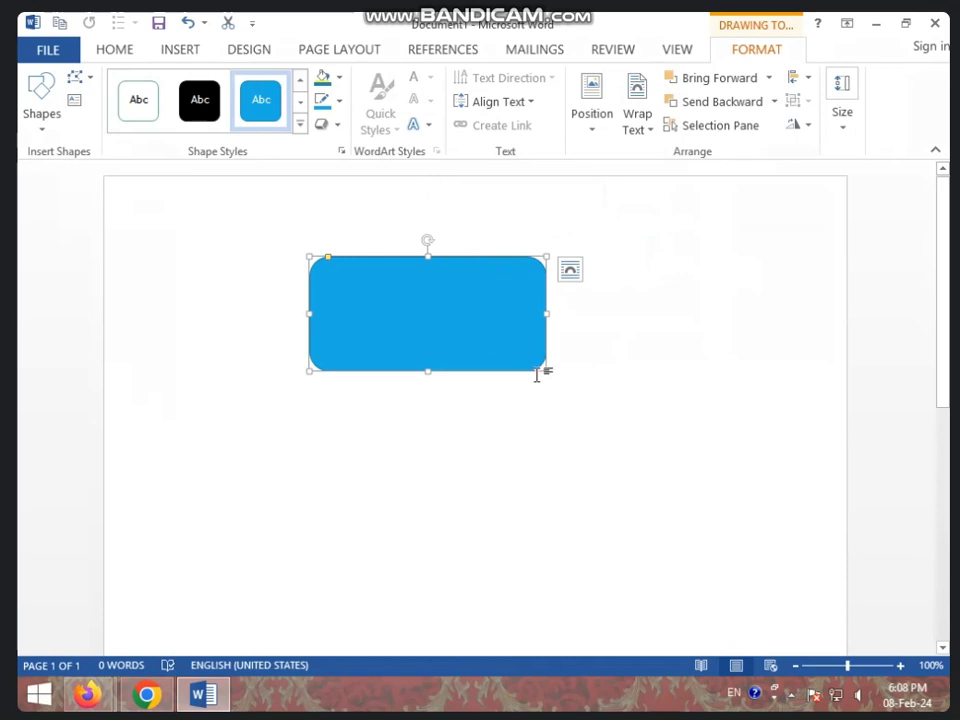
drag(545, 371, 641, 392)
drag(490, 325, 385, 300)
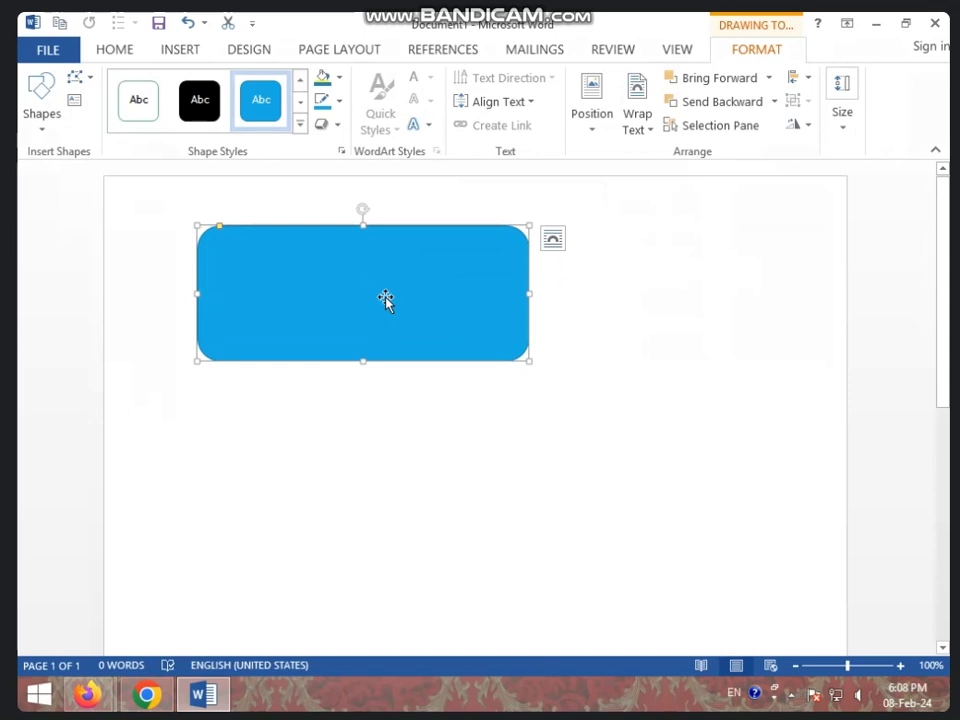
Step: Generate =RAND() sample paragraphs inside the shape and enlarge it to show more text
text(=RAN)
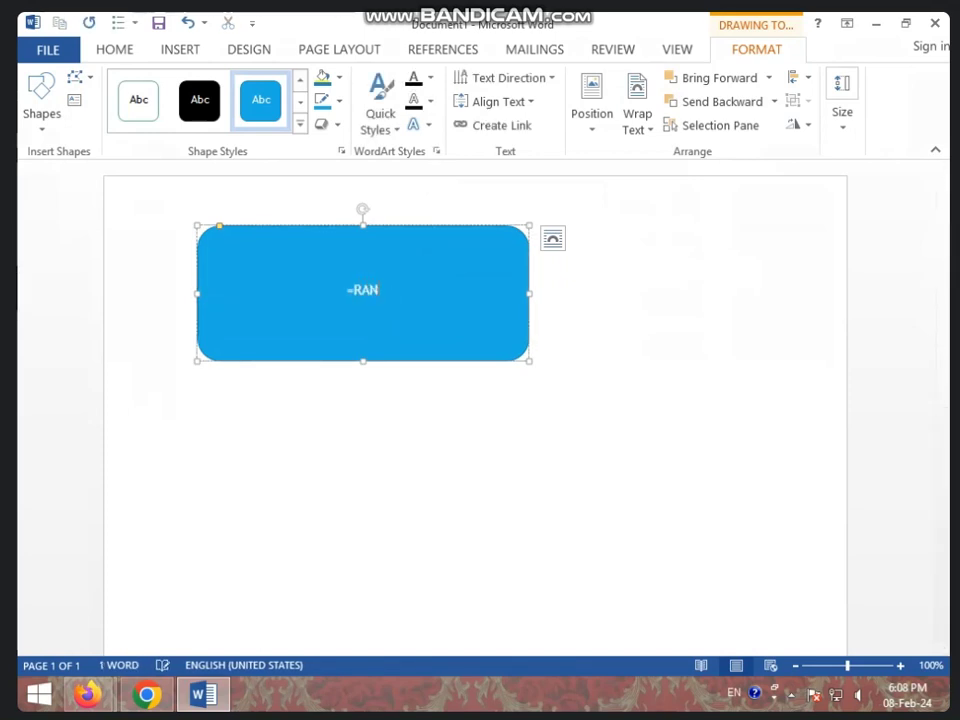
text(D)
text(())
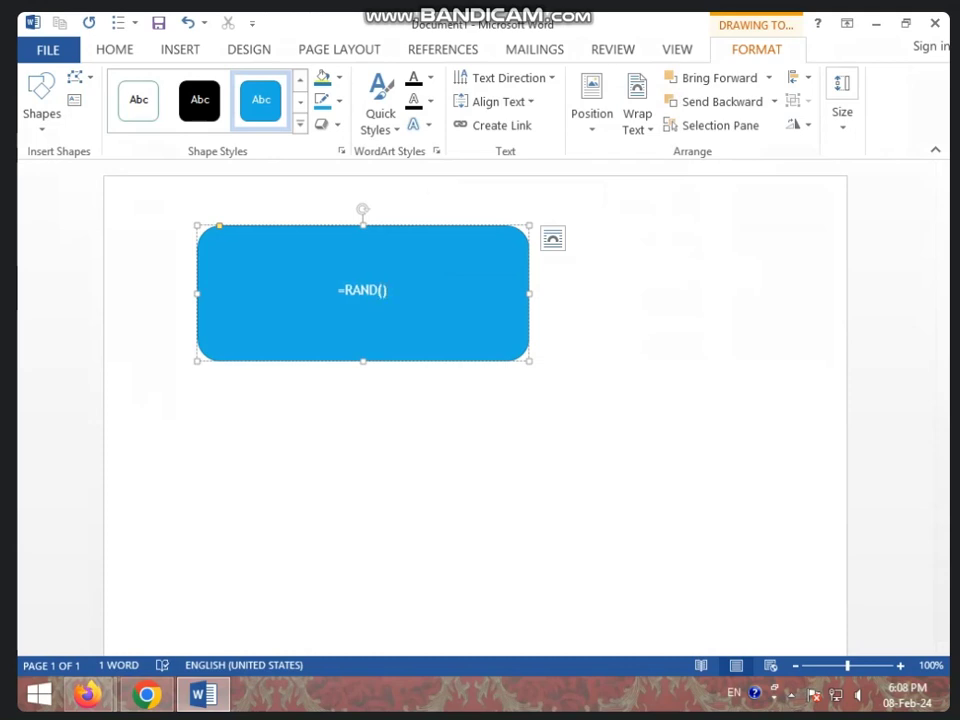
key(Return)
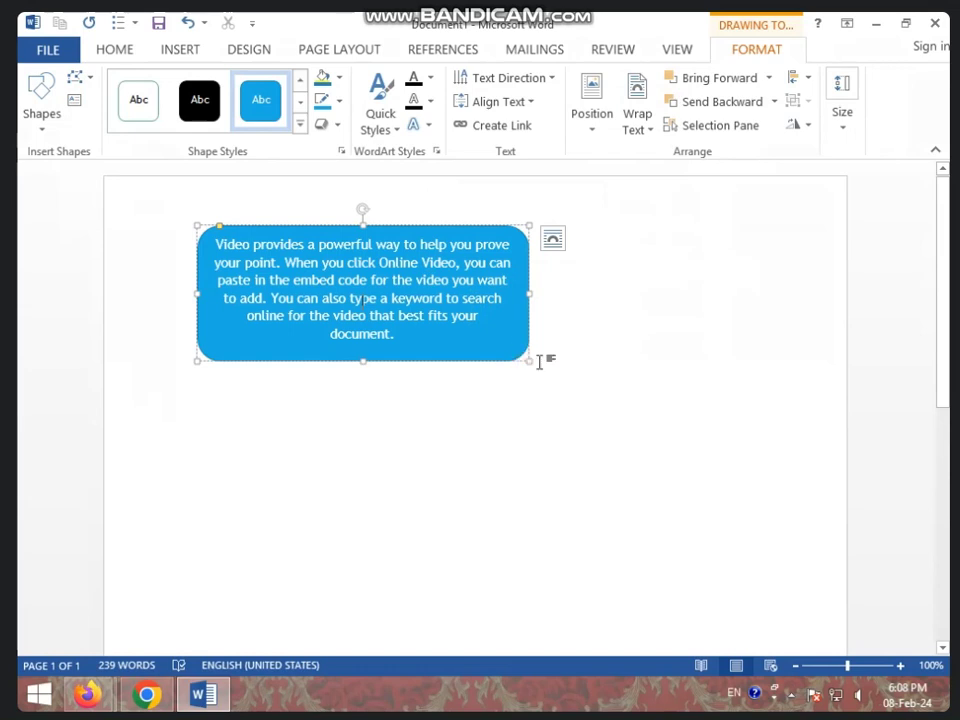
drag(530, 361, 555, 395)
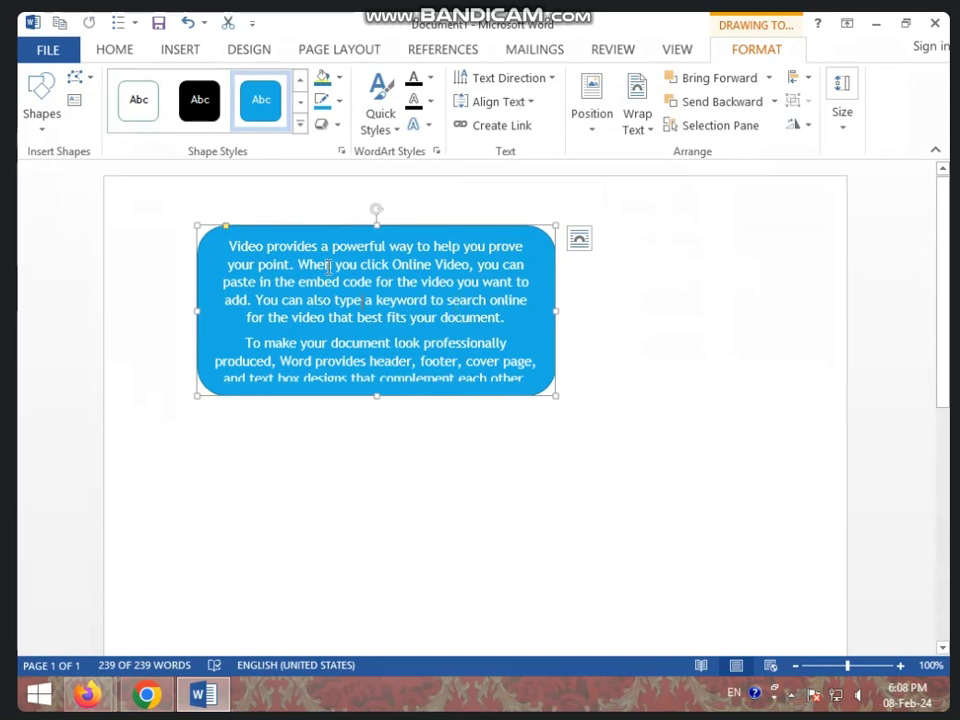
click(76, 103)
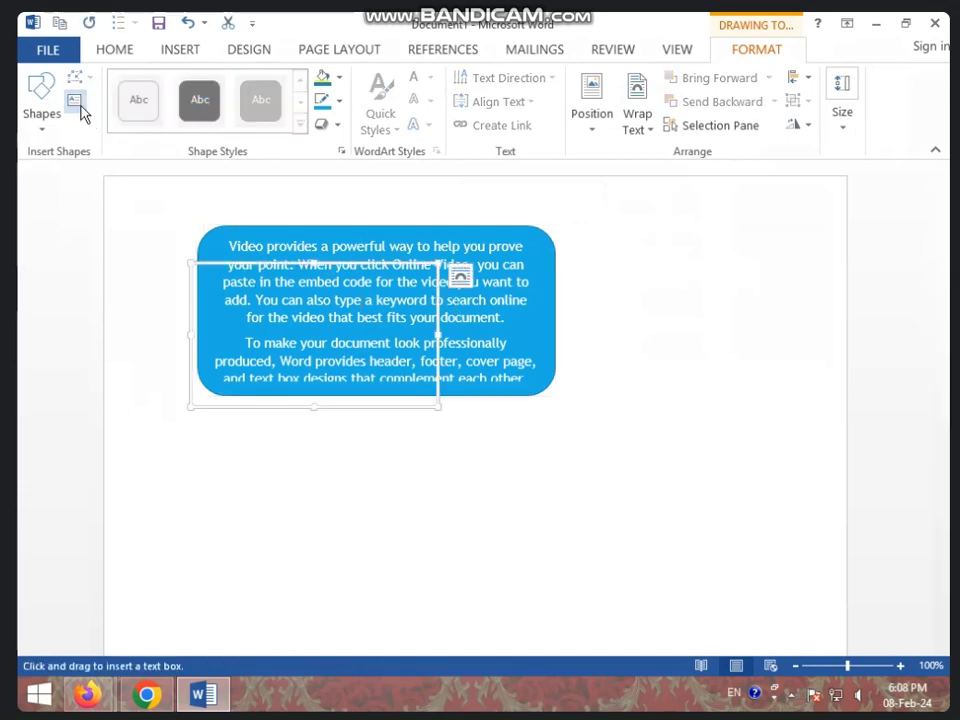
Step: Draw an empty text box below the blue shape, then reselect the blue shape
scroll(310, 333, down, 2)
drag(263, 296, 597, 480)
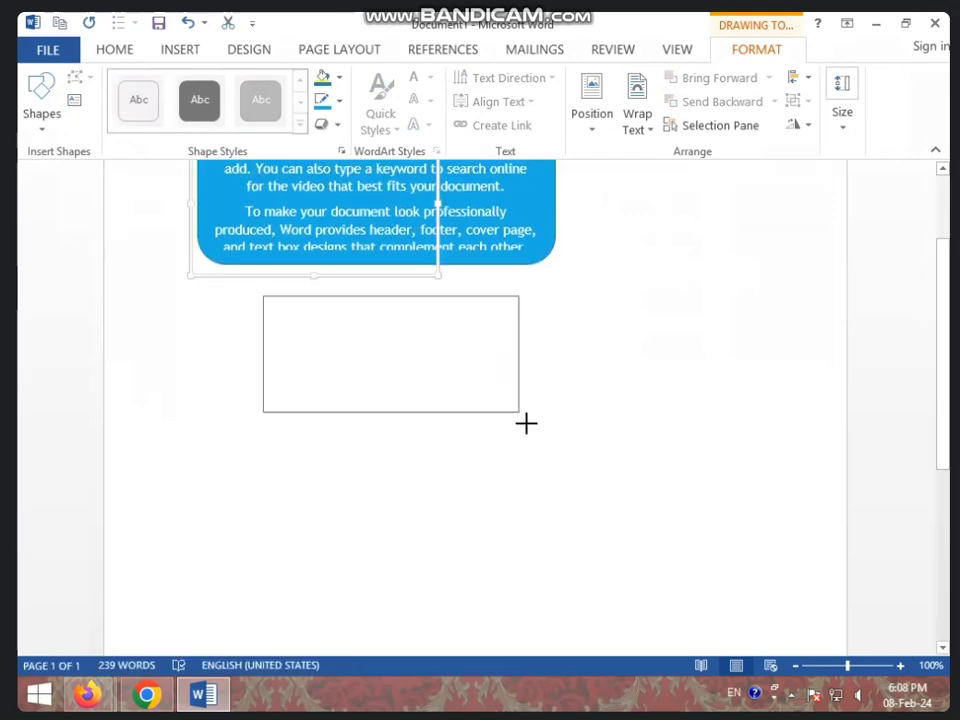
click(206, 283)
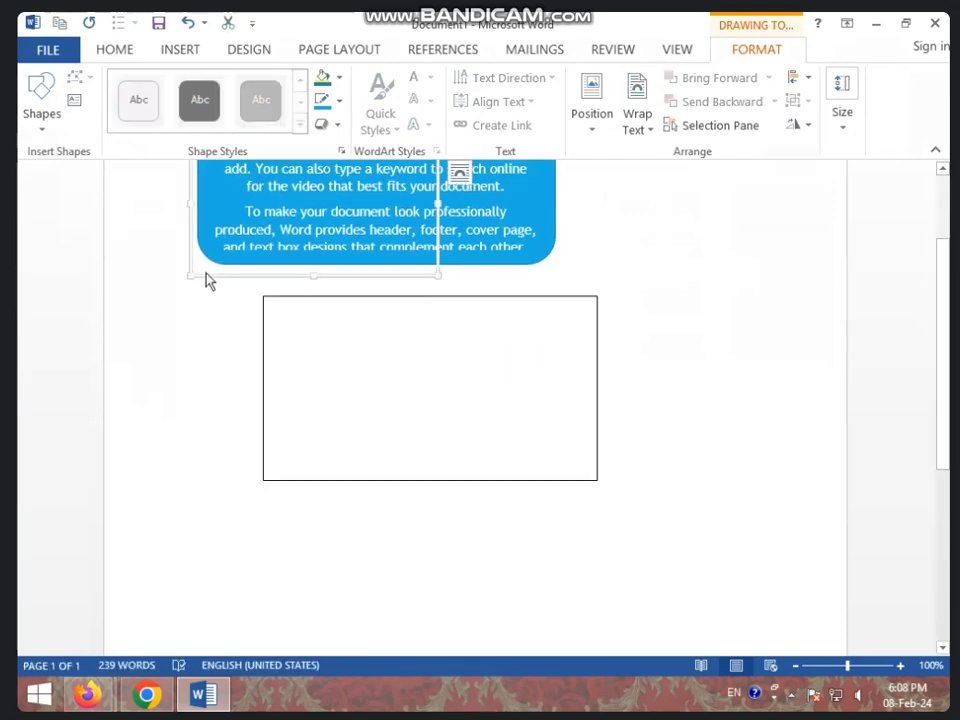
click(365, 400)
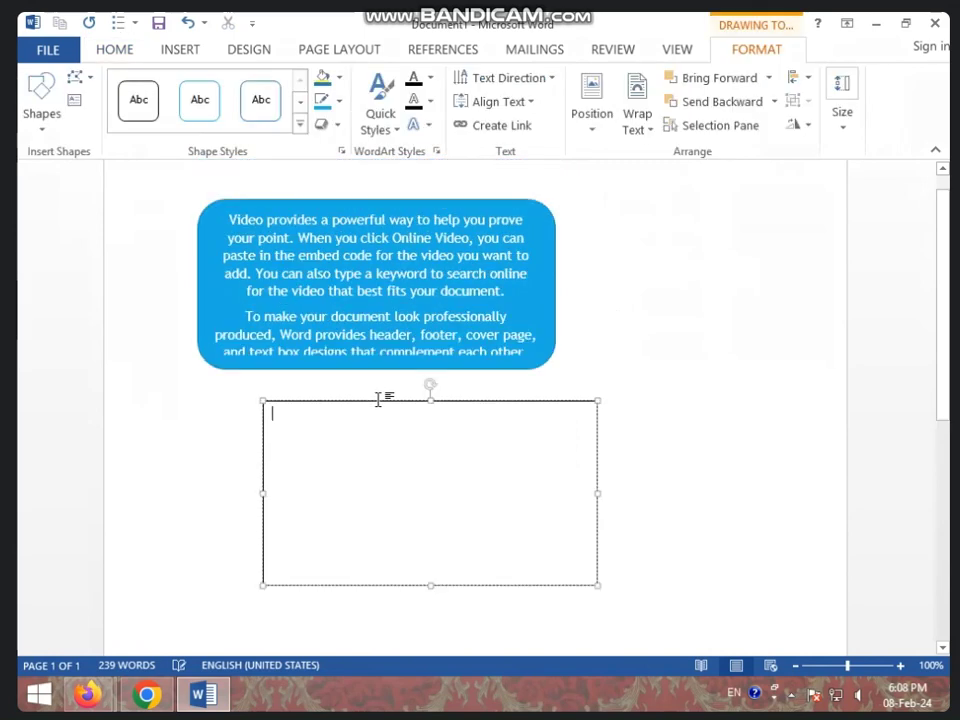
click(430, 395)
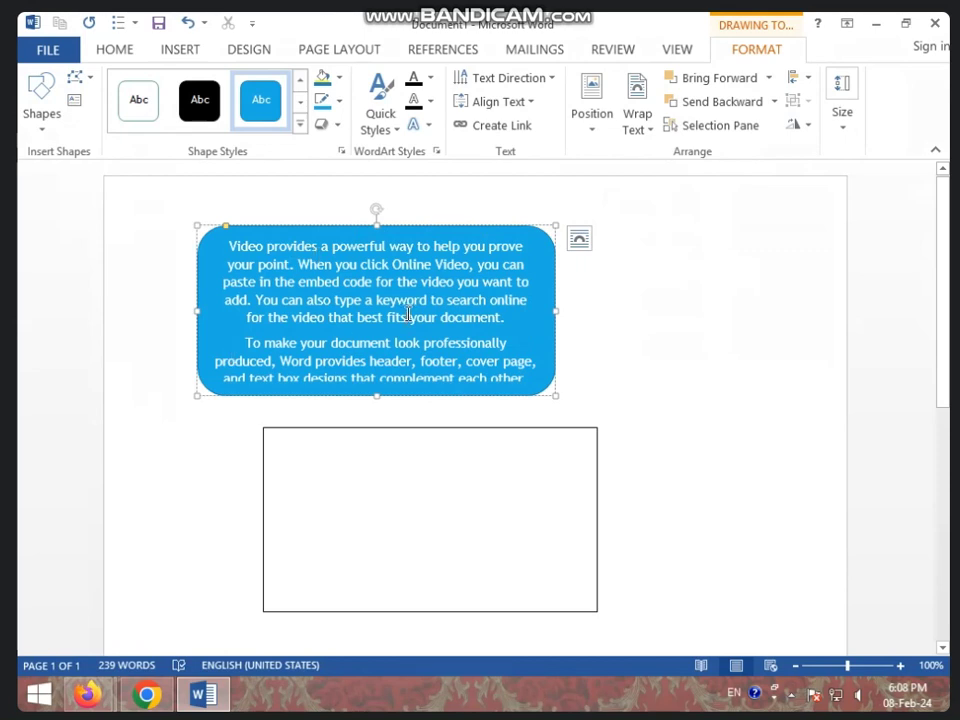
Step: Link the blue shape's overflow into the empty text box and select all the text
click(500, 126)
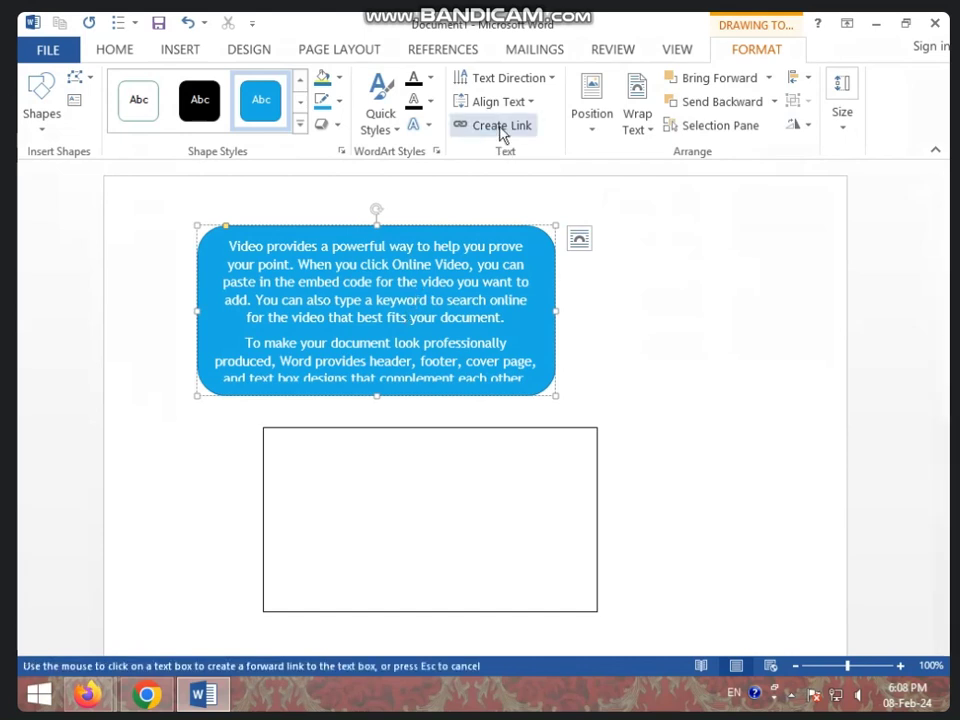
click(424, 469)
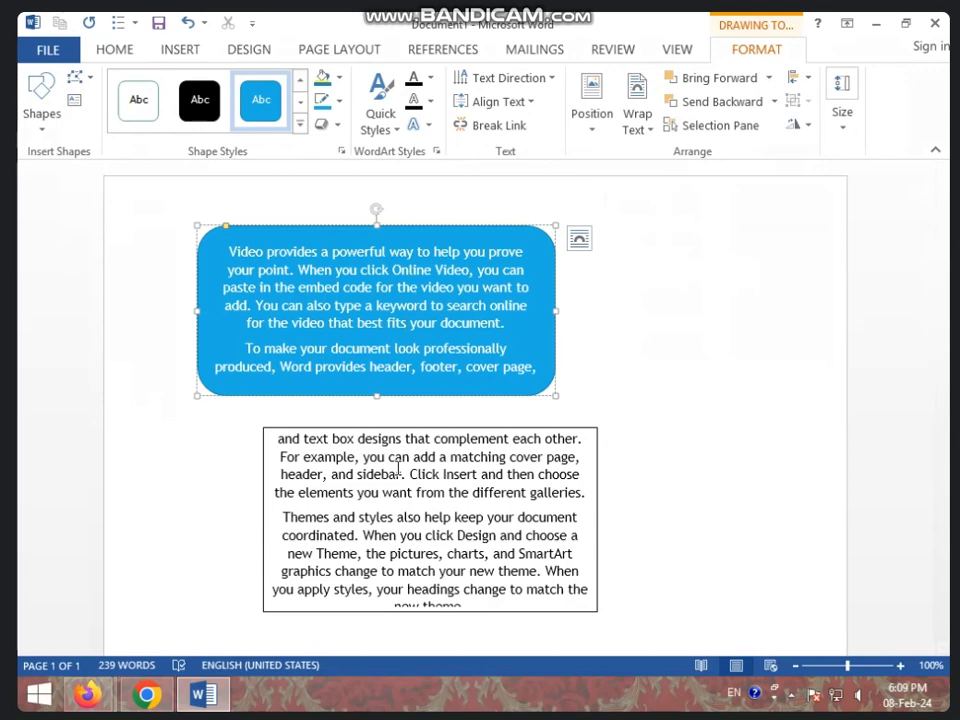
key(ctrl+a)
Step: Delete the sample text and the lower text box, keeping only the blue shape
key(Delete)
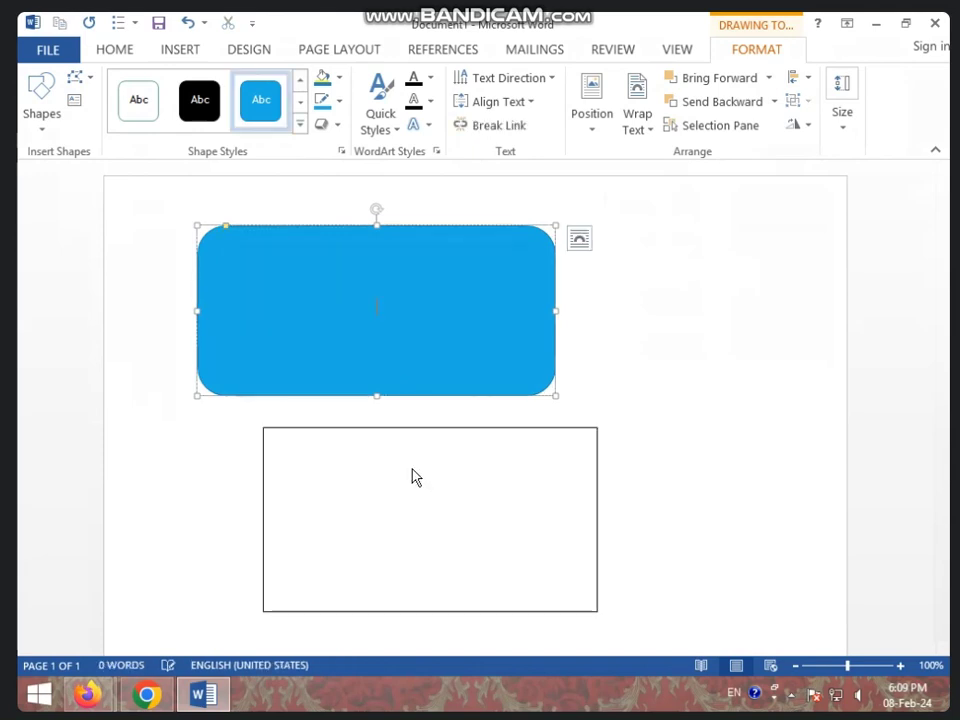
click(483, 429)
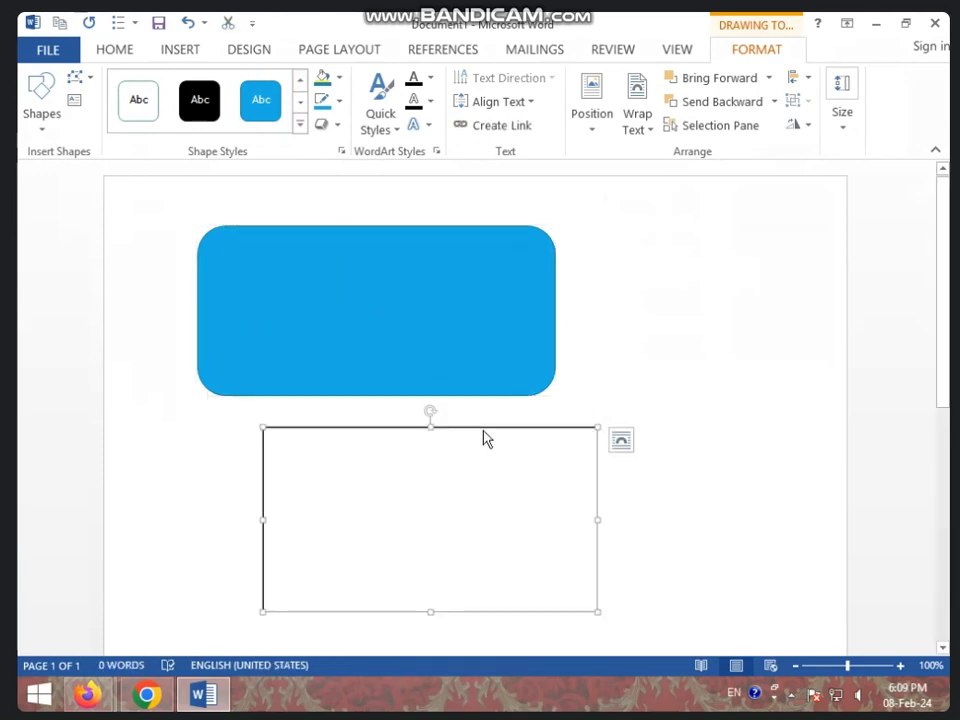
key(Delete)
click(437, 360)
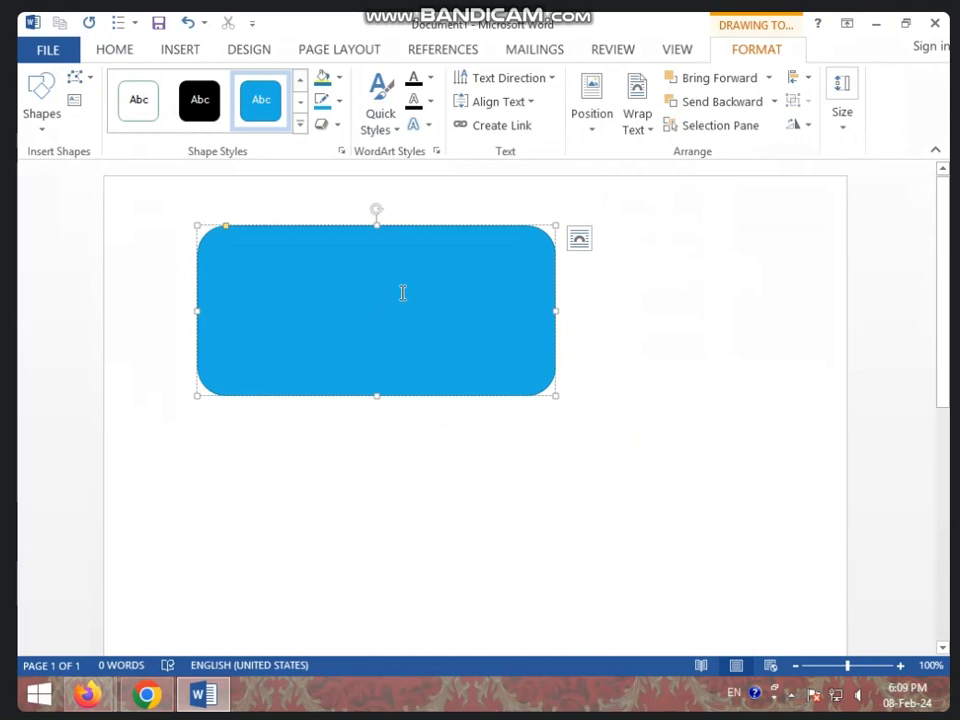
Step: Open the Insert Shapes gallery and close it without adding a shape
click(178, 50)
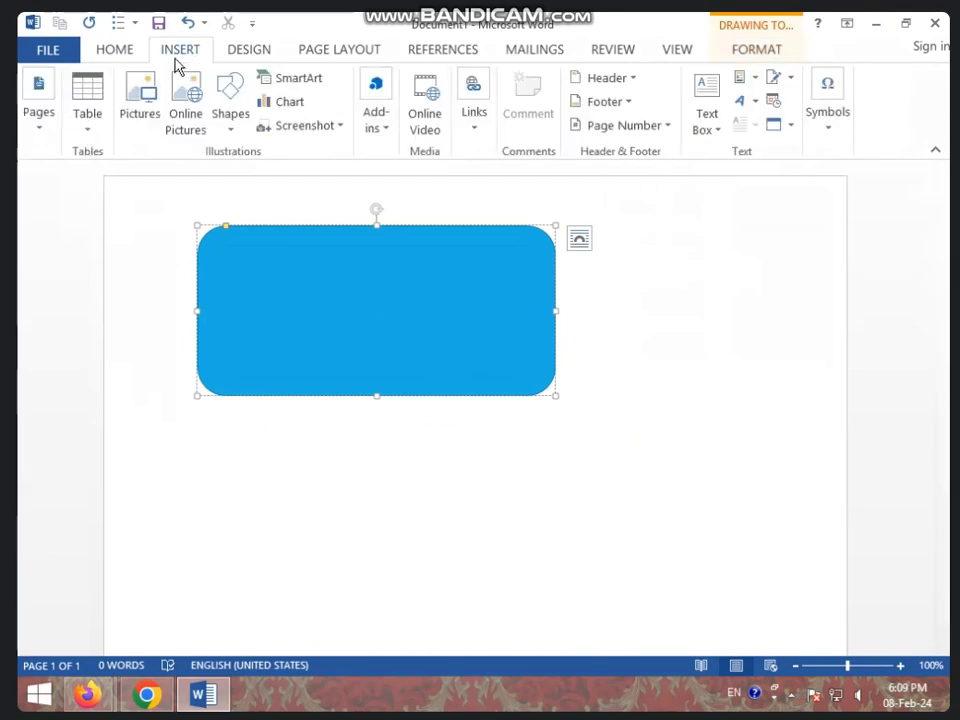
click(229, 110)
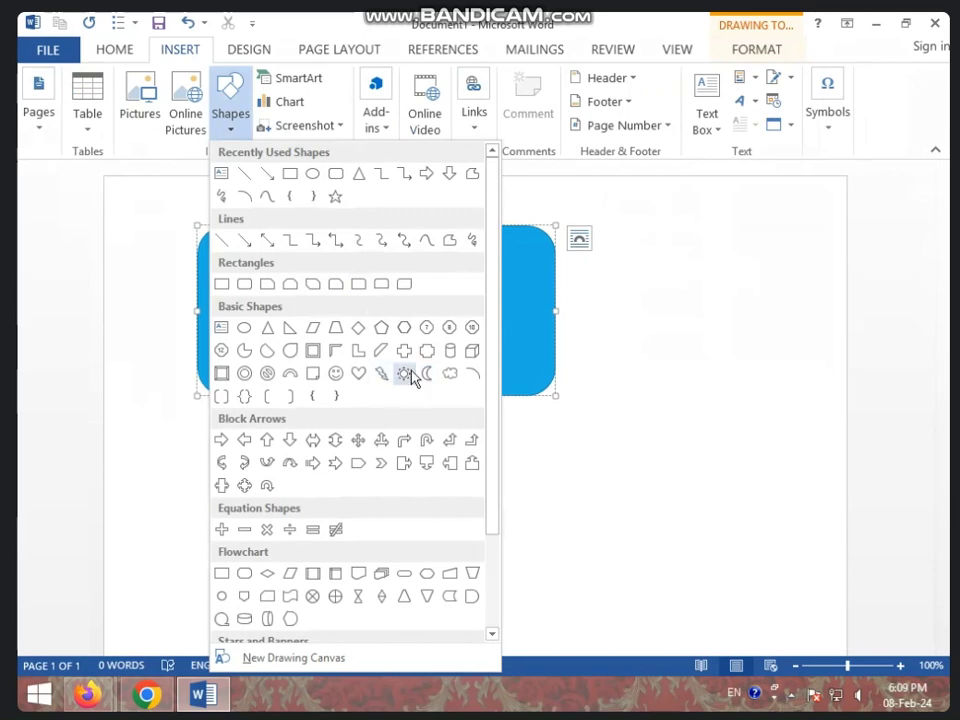
click(518, 349)
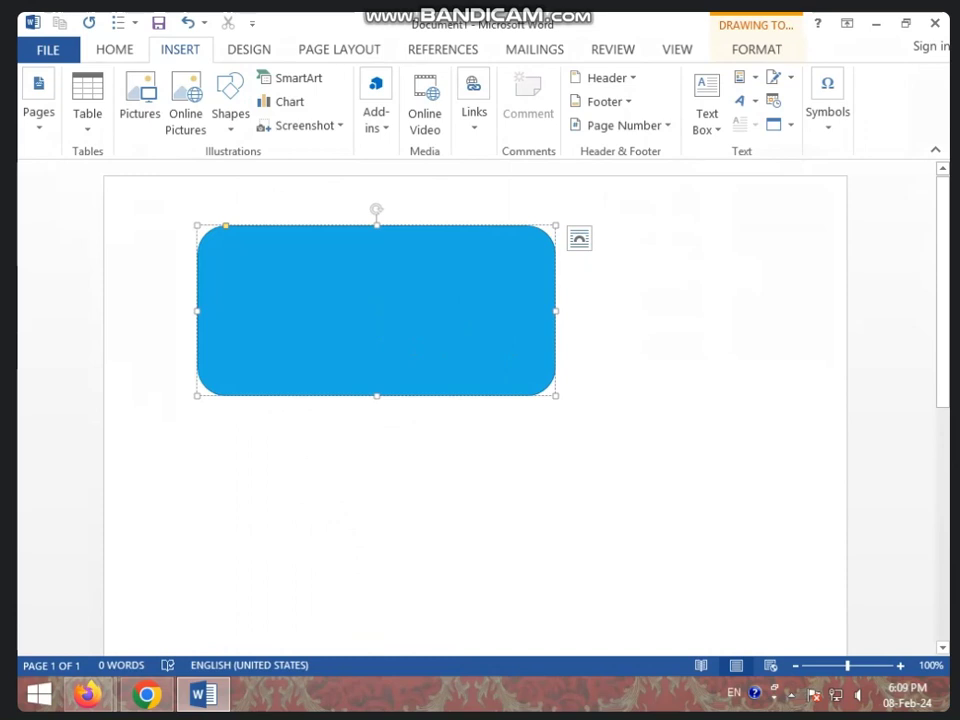
Step: Refill the blue shape with =RAND() sample paragraphs and bring up Drawing Tools Format
text(-)
text(ND)
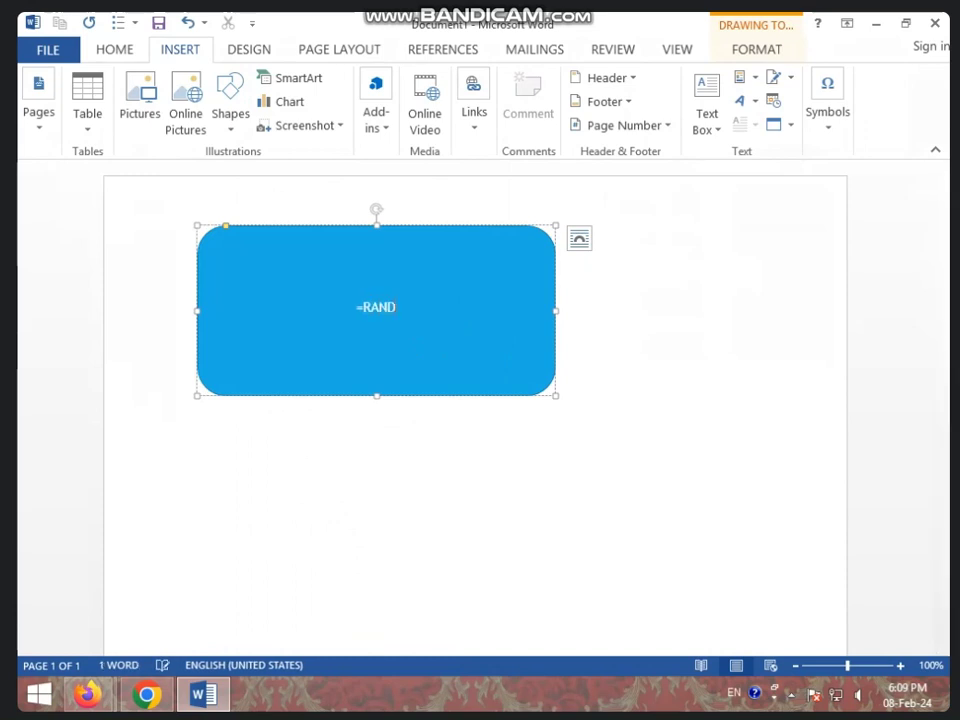
text(())
key(Return)
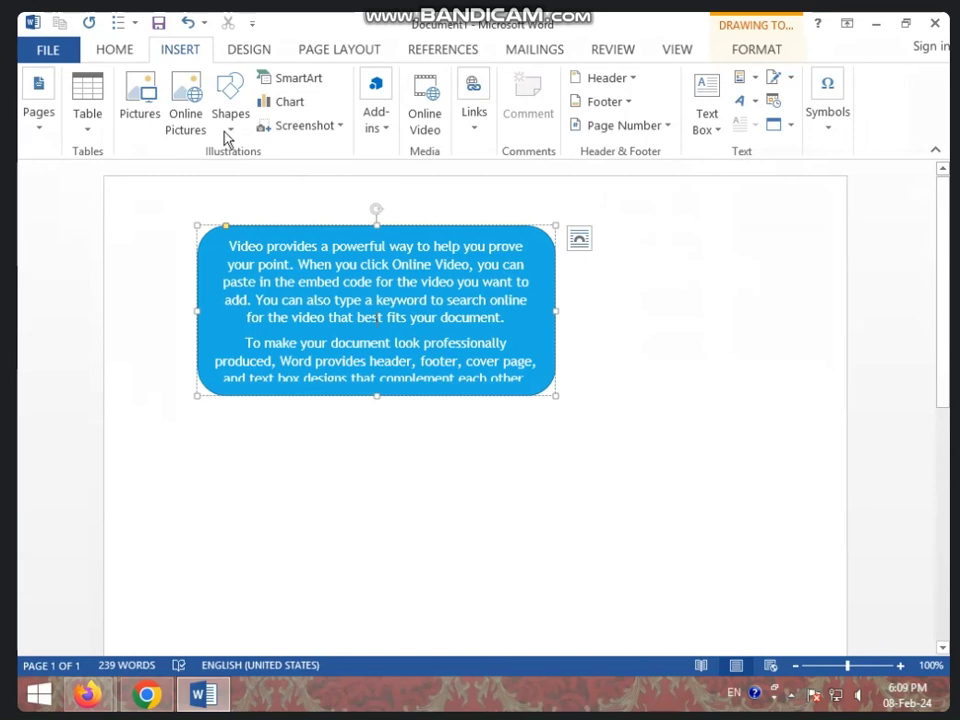
click(745, 50)
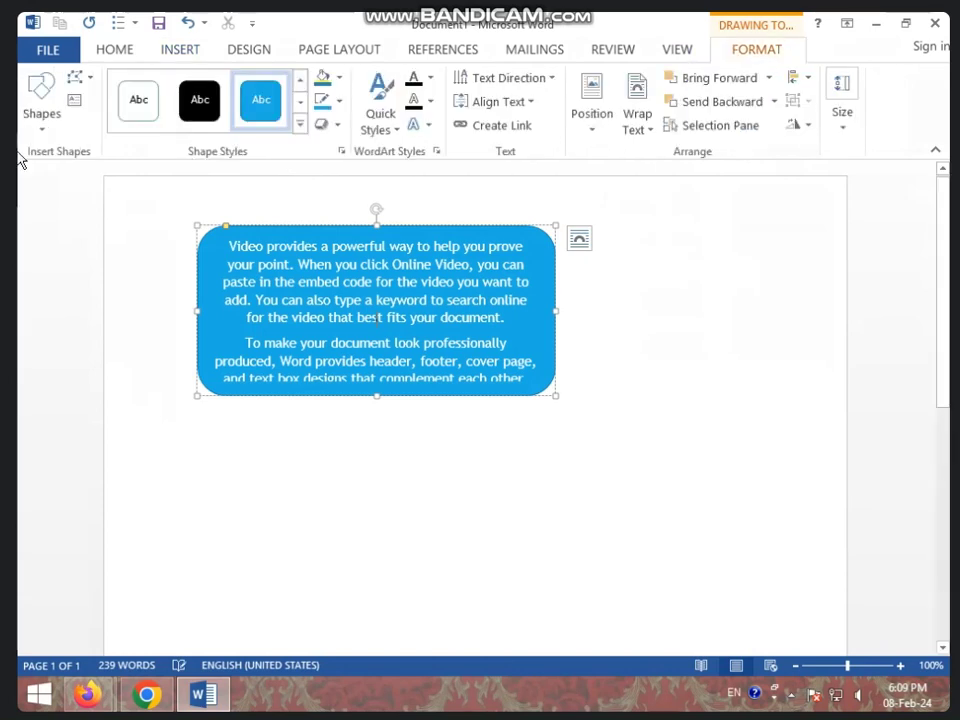
Step: Draw a new text box below the blue shape and nudge it into place
click(75, 102)
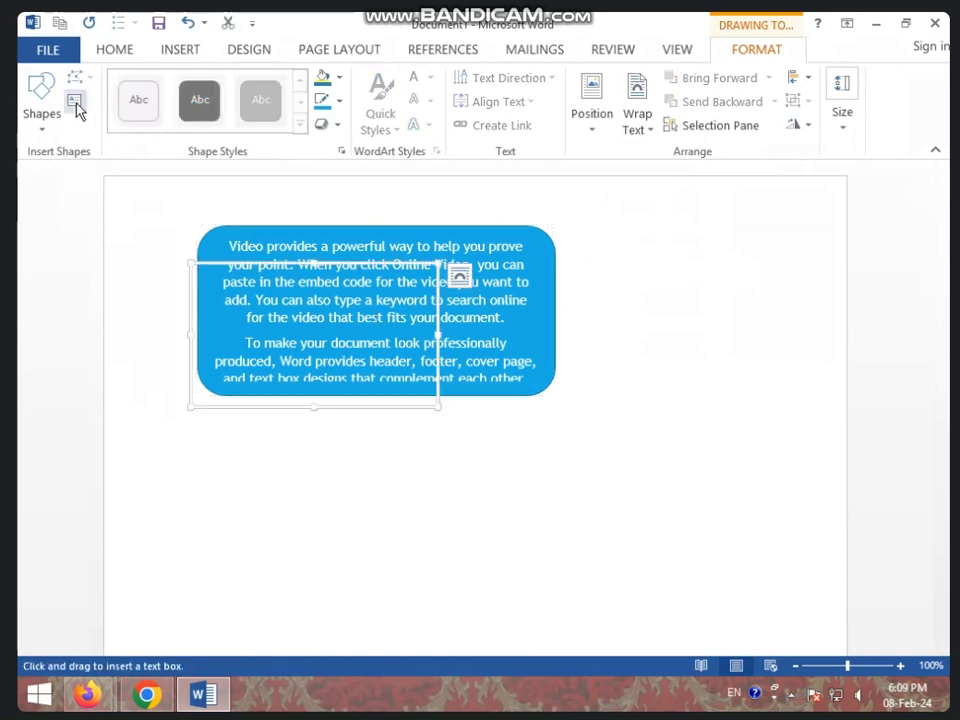
scroll(285, 321, down, 5)
drag(249, 196, 651, 403)
scroll(336, 347, up, 3)
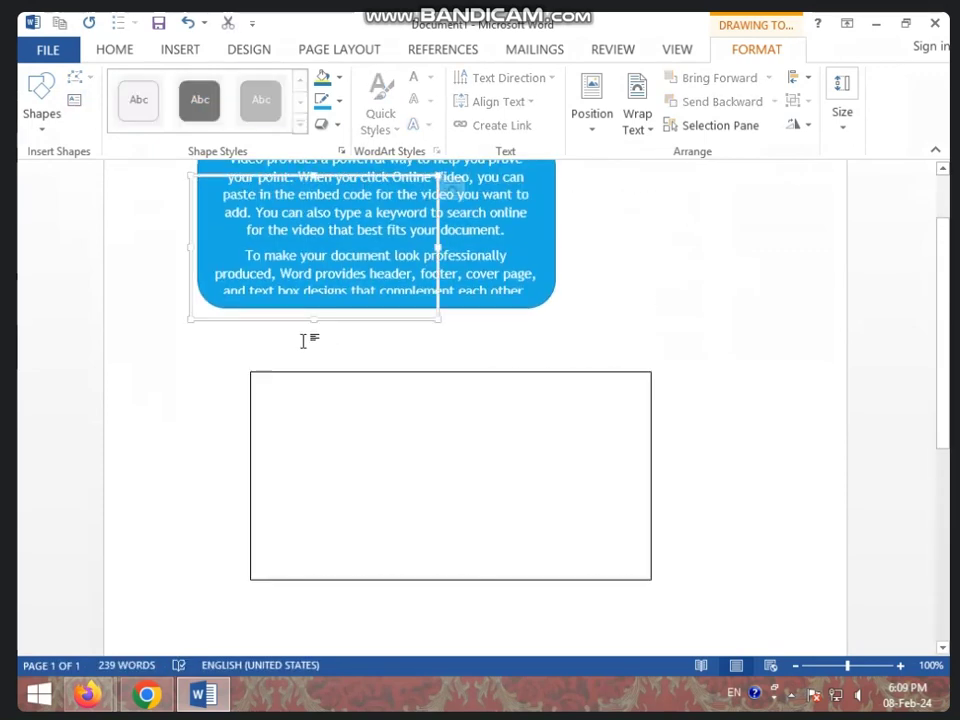
click(300, 350)
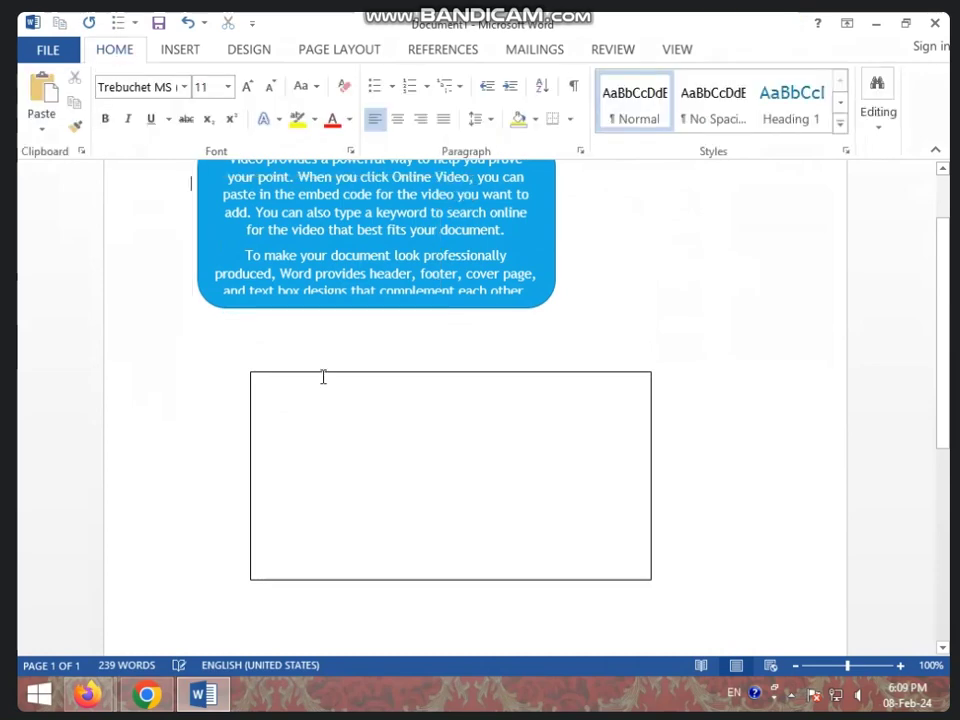
click(360, 420)
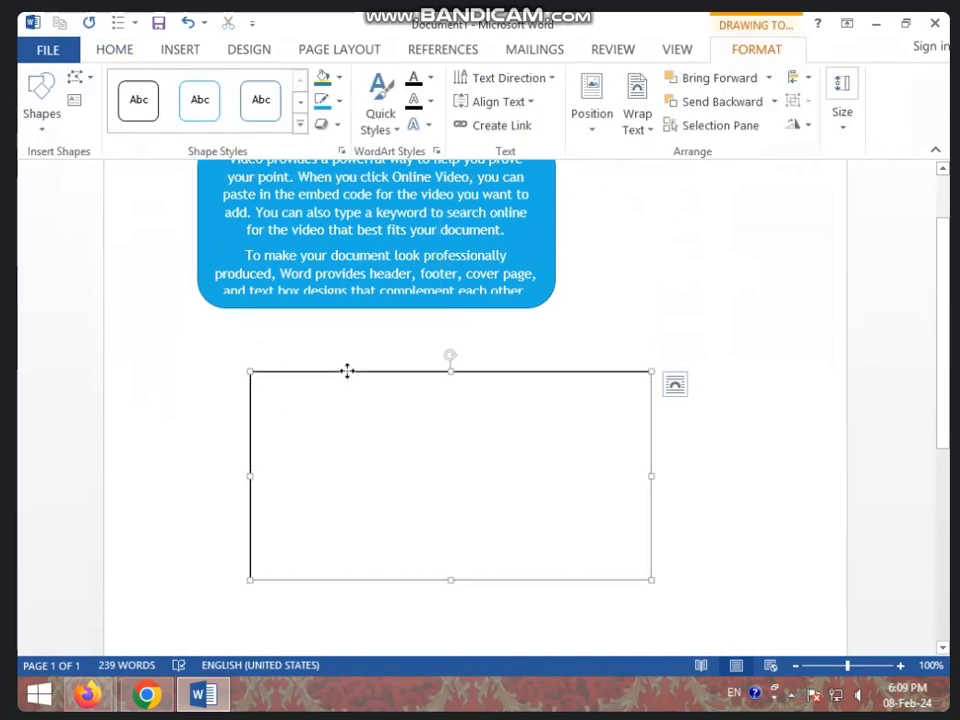
drag(347, 371, 332, 355)
click(321, 339)
Step: Attempt a link starting from the empty text box, dismiss the error and cancel linking
scroll(335, 390, up, 2)
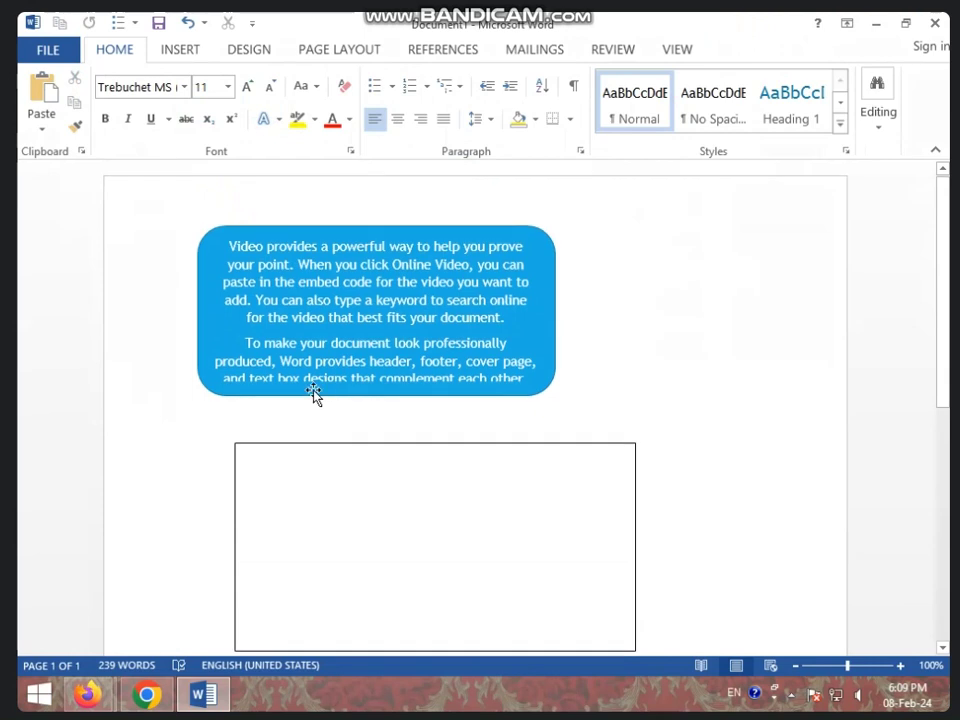
click(313, 393)
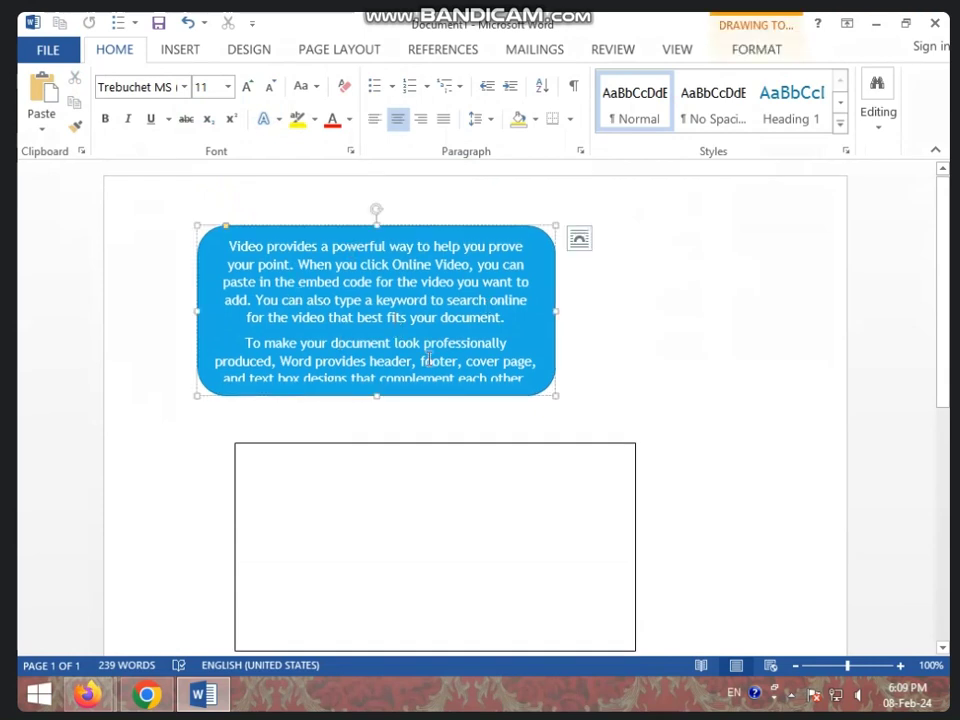
click(469, 540)
click(769, 52)
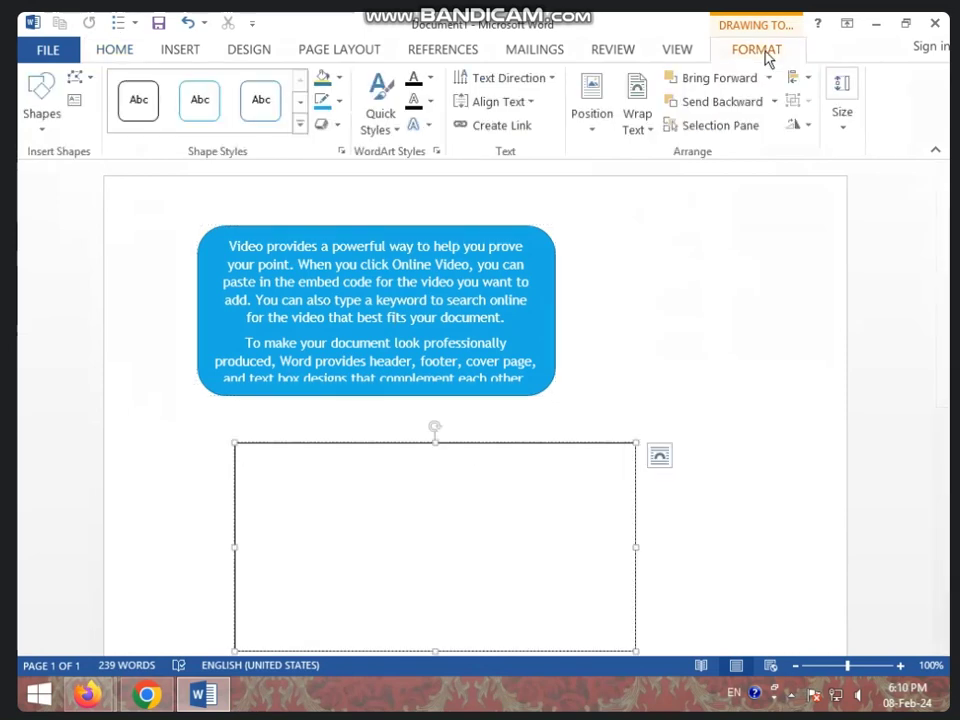
click(505, 127)
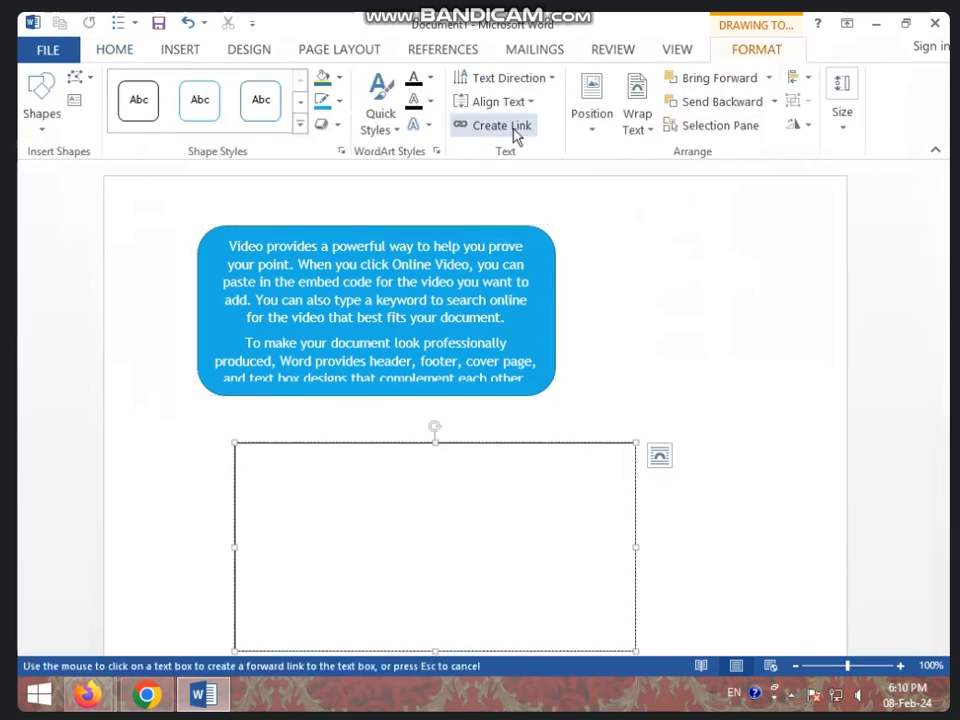
click(439, 502)
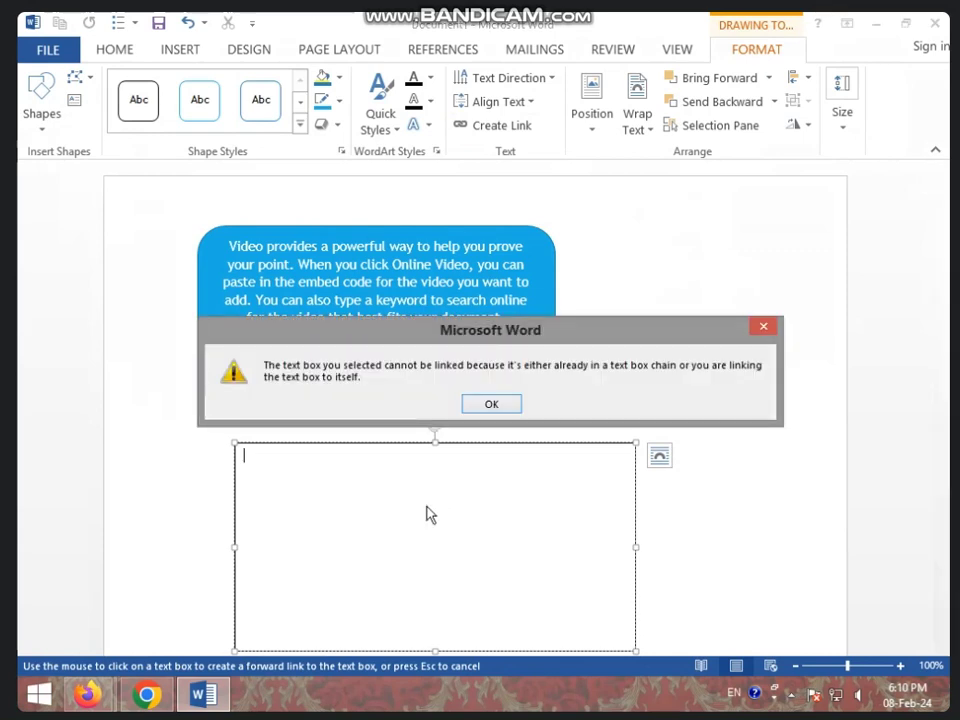
click(510, 402)
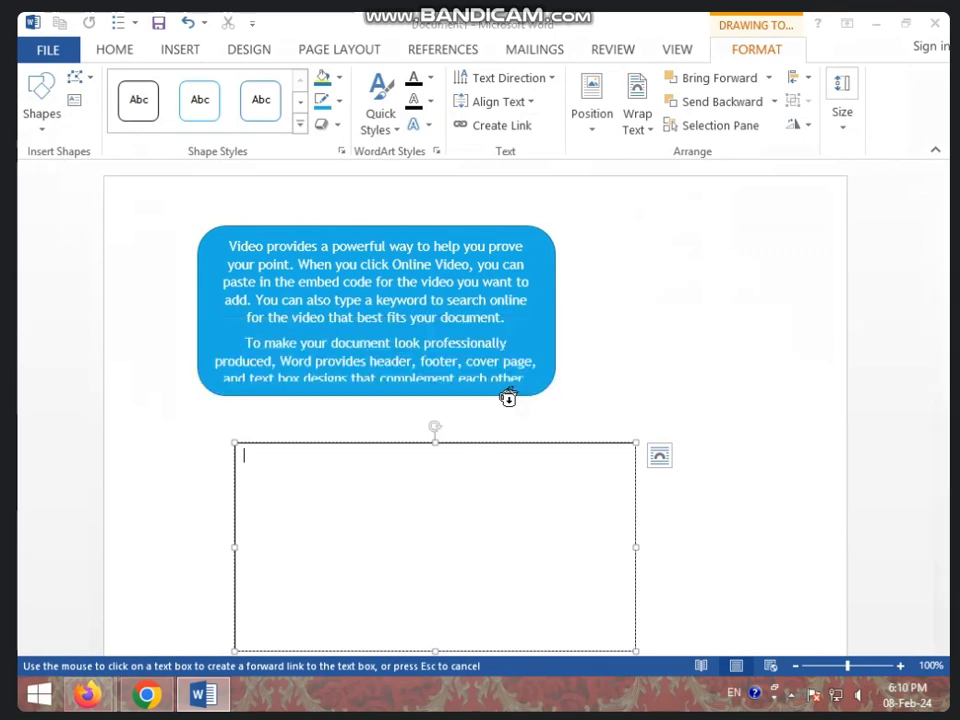
key(Escape)
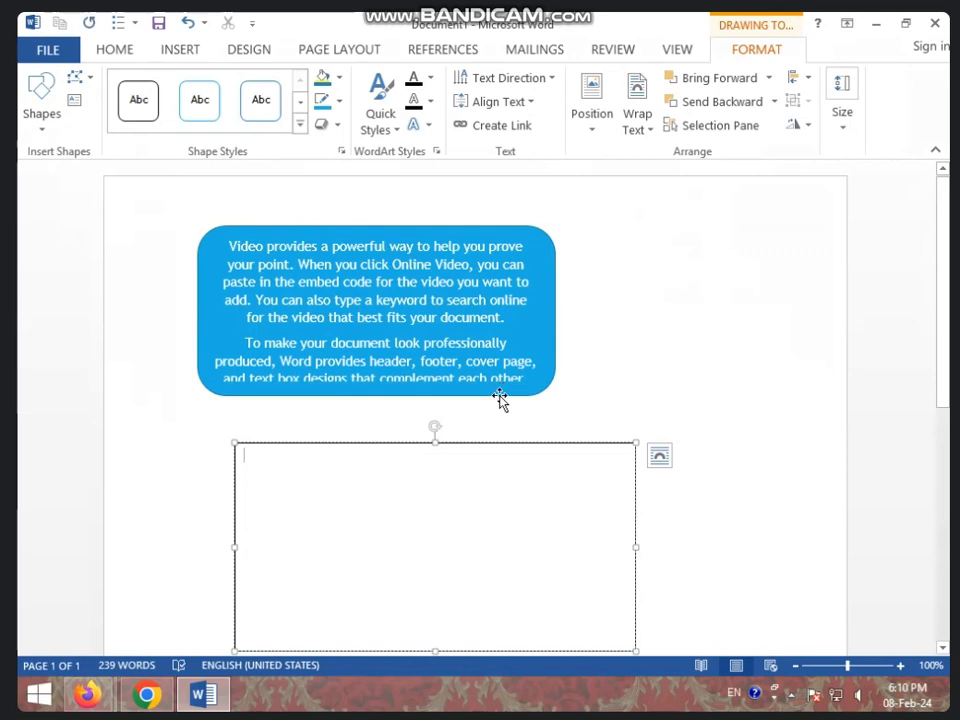
Step: Link the blue shape forward to the empty text box so its overflow continues there
double_click(417, 378)
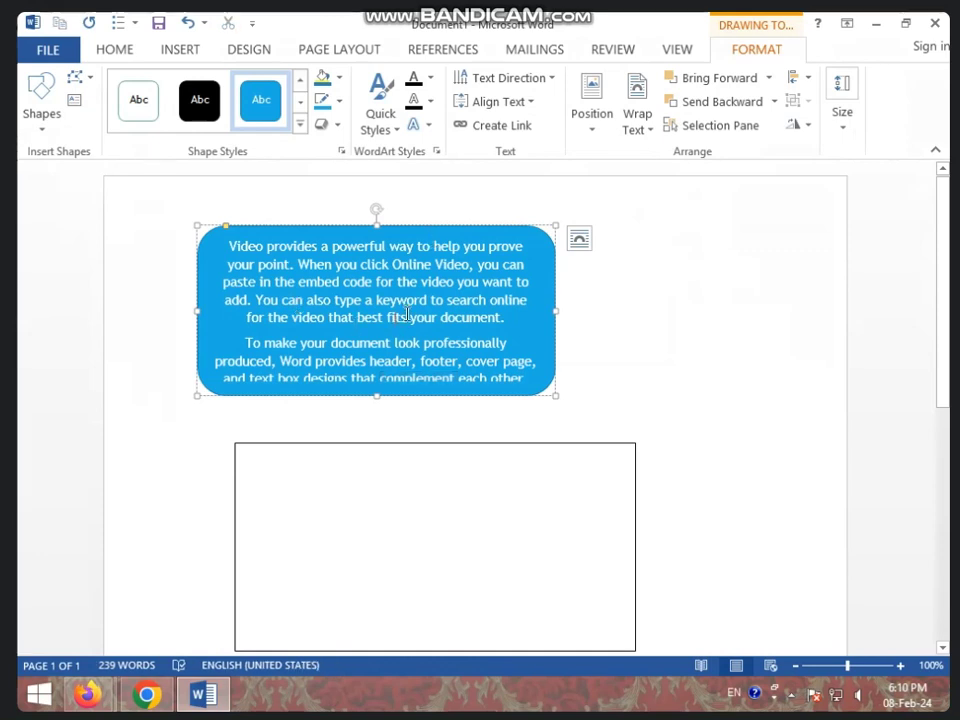
click(524, 126)
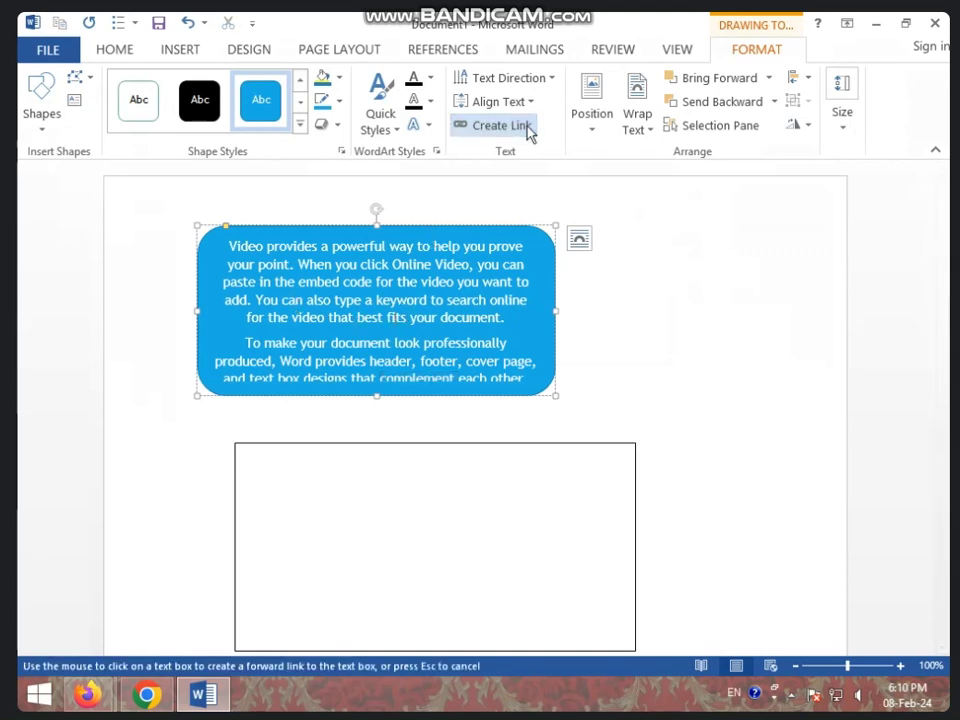
click(398, 478)
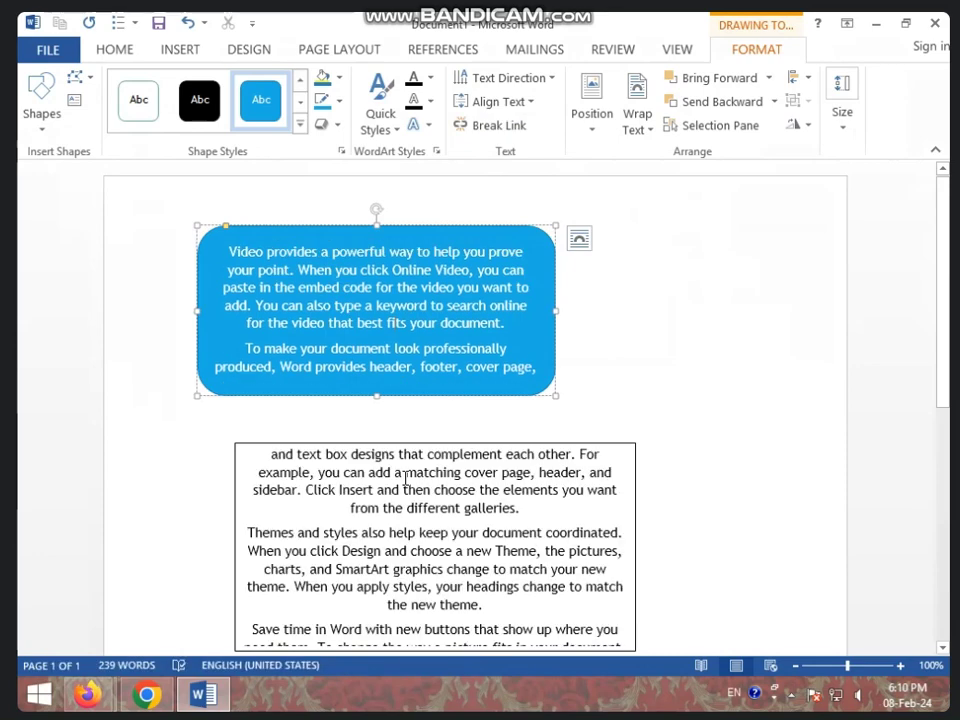
scroll(440, 485, down, 2)
scroll(466, 490, up, 2)
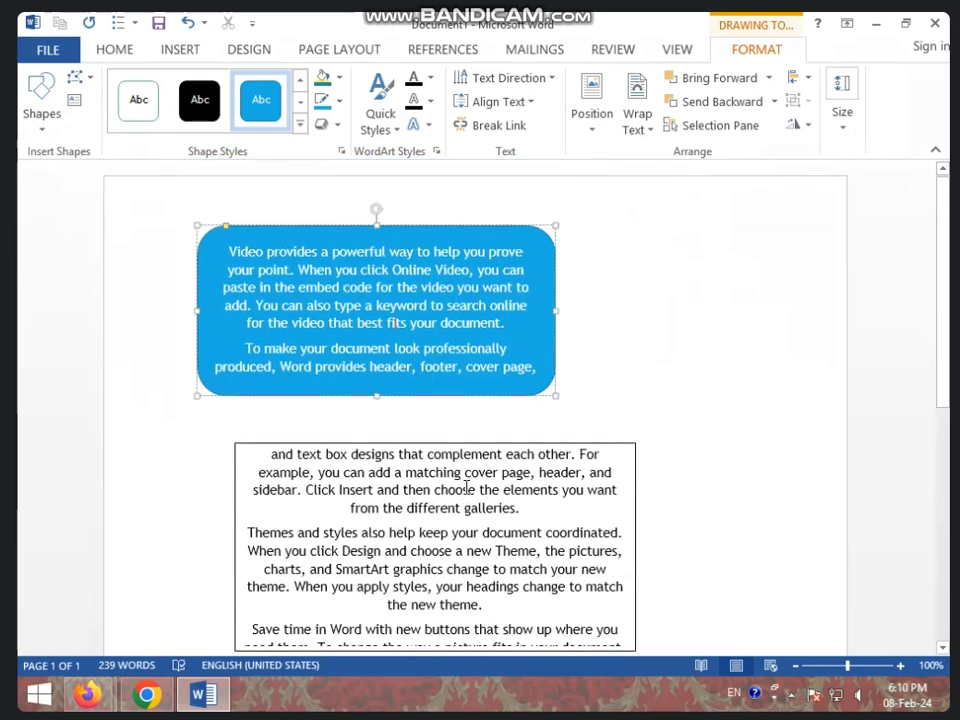
click(352, 446)
key(Delete)
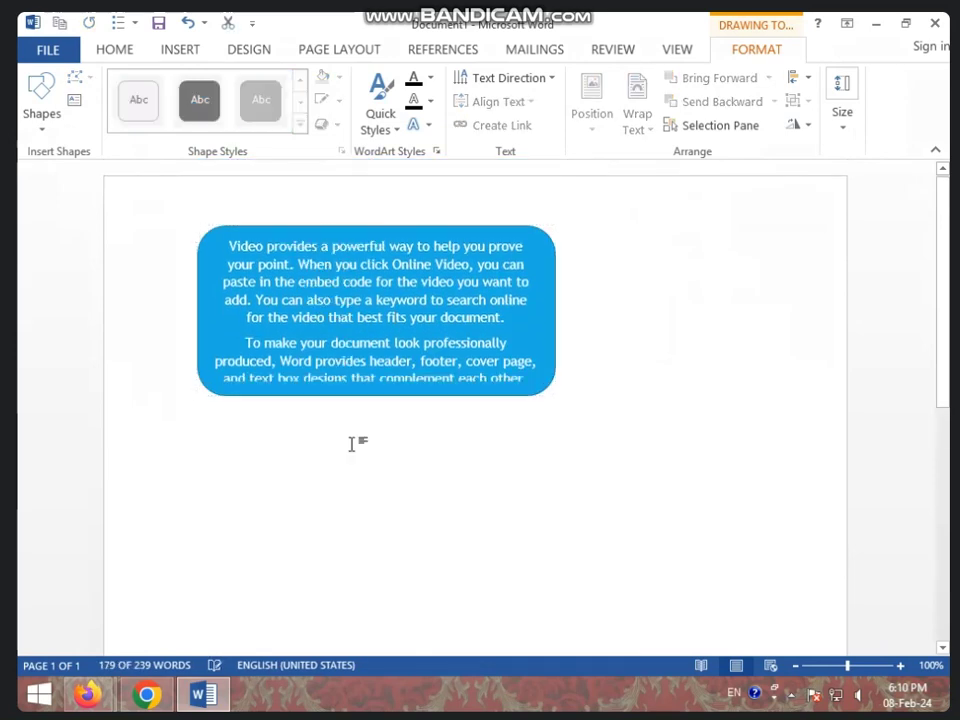
click(388, 397)
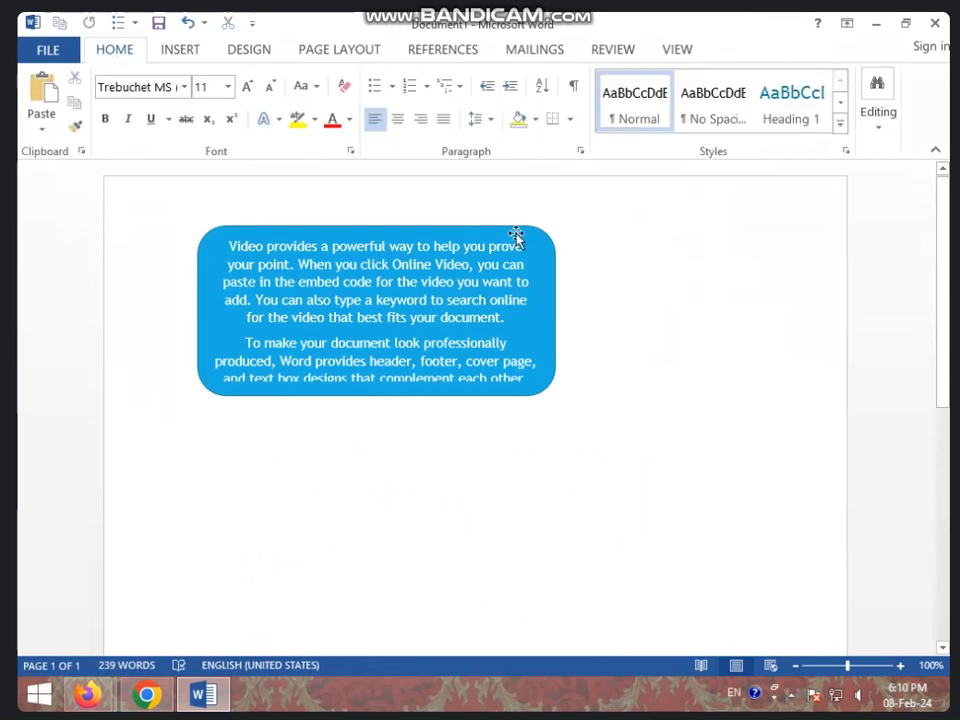
key(ctrl+a)
click(755, 52)
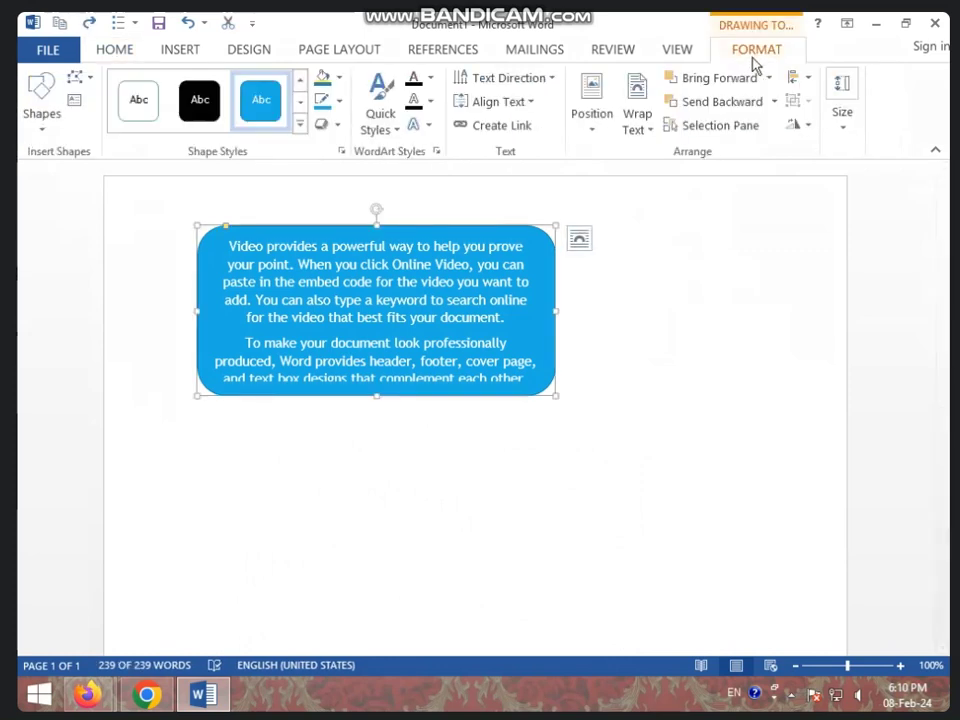
click(589, 135)
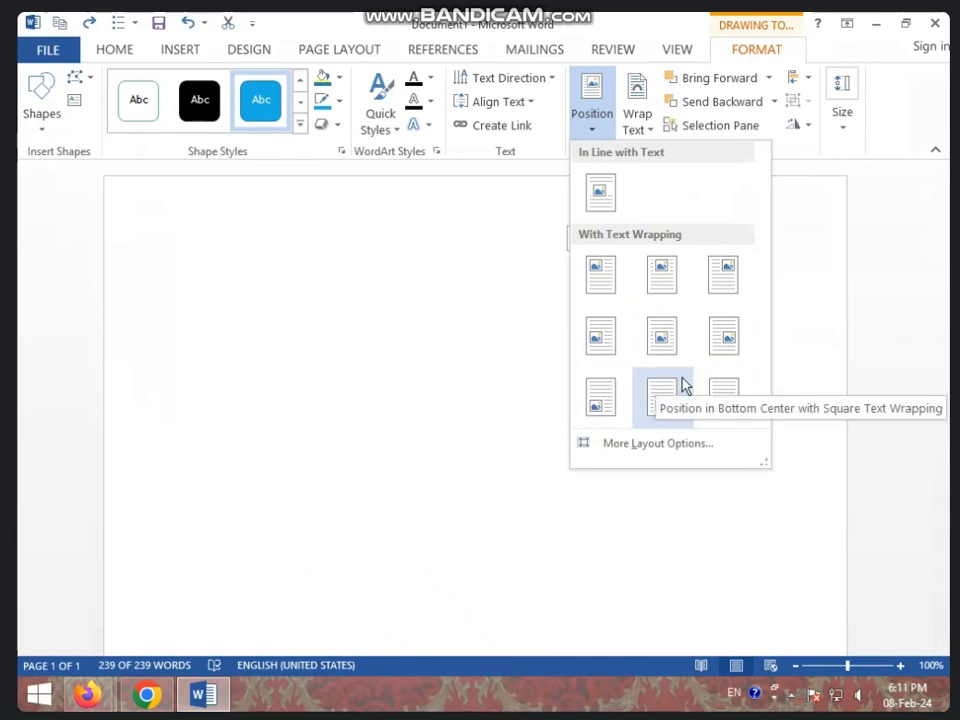
click(500, 420)
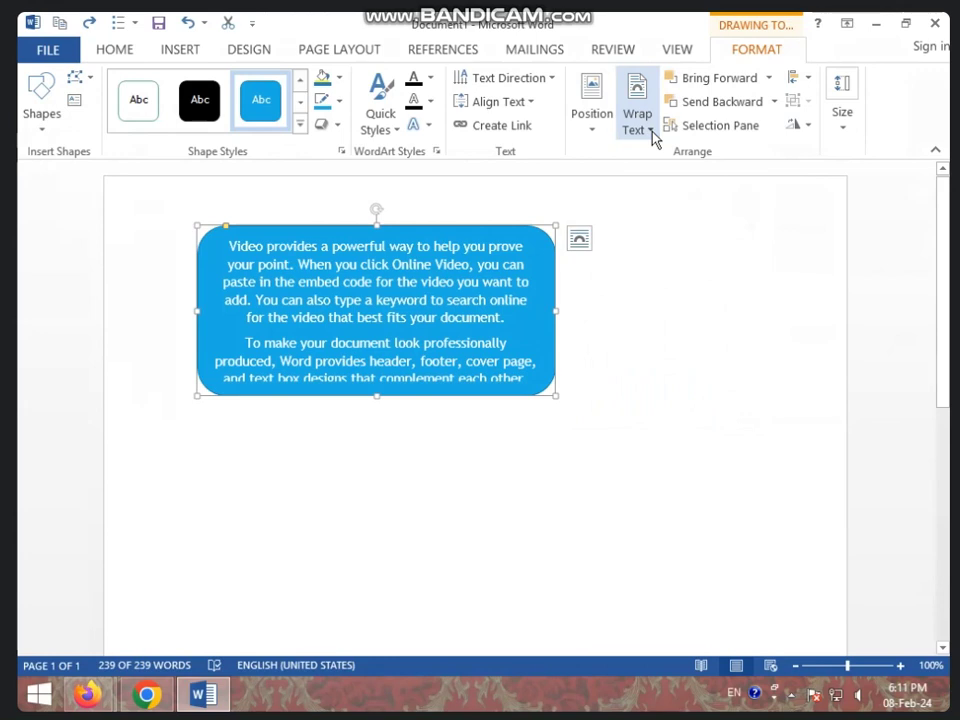
click(651, 131)
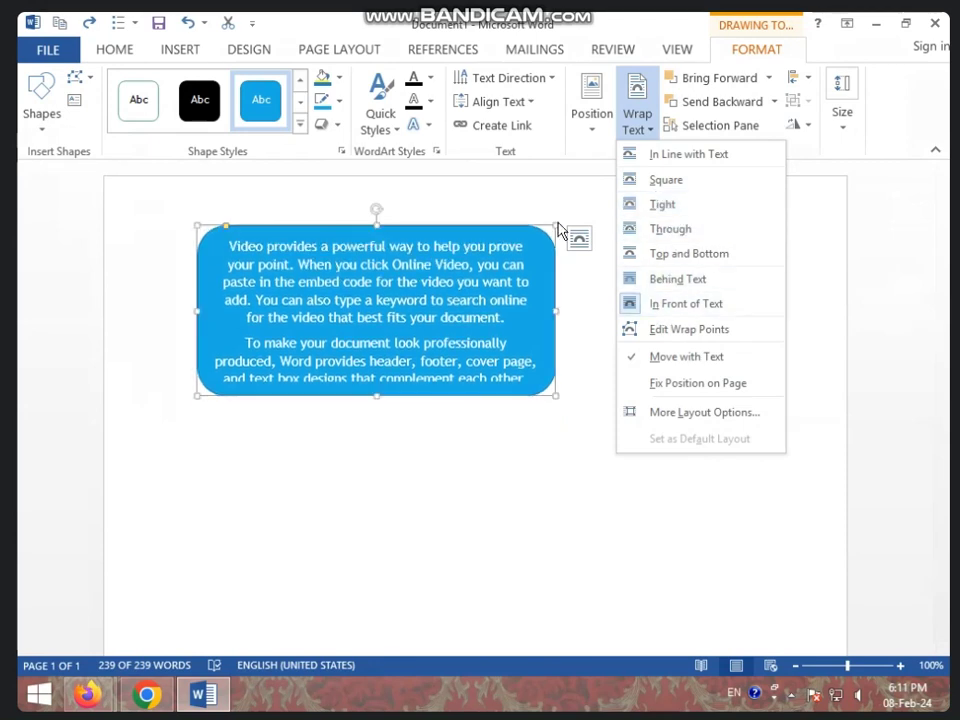
click(480, 212)
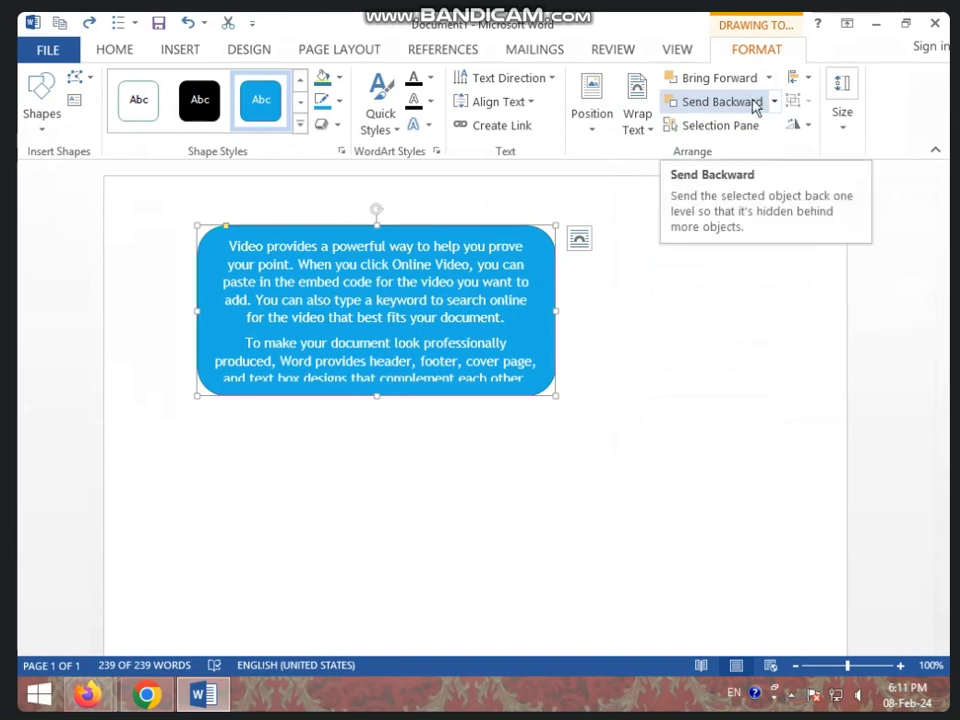
Step: Hide and reshow Rounded Rectangle 2 in the Selection Pane, then select the blue rounded rectangle
click(750, 124)
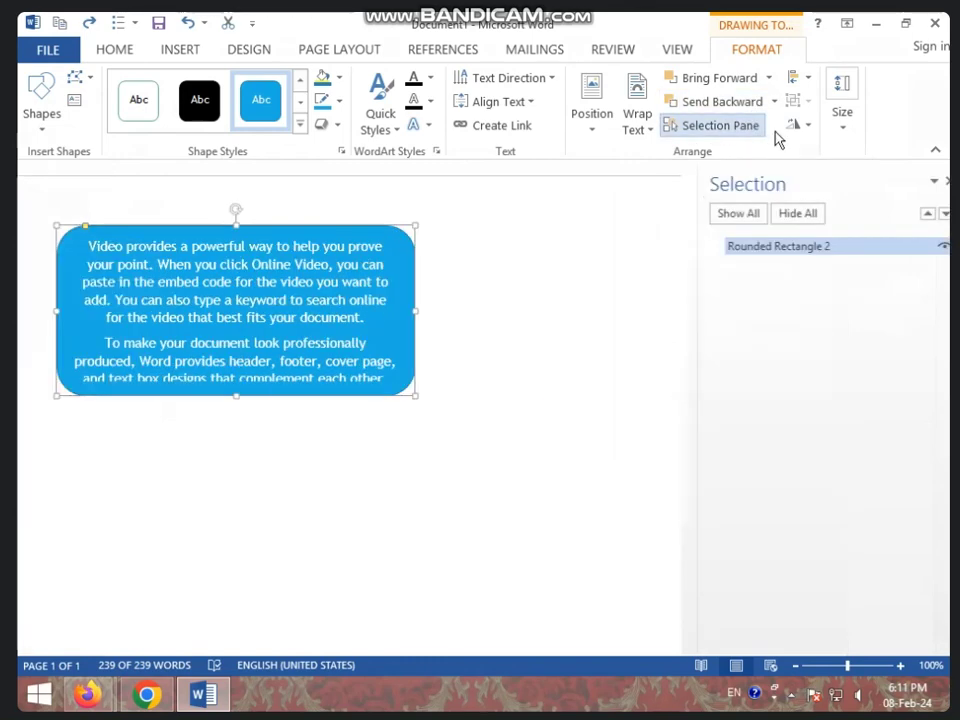
click(927, 248)
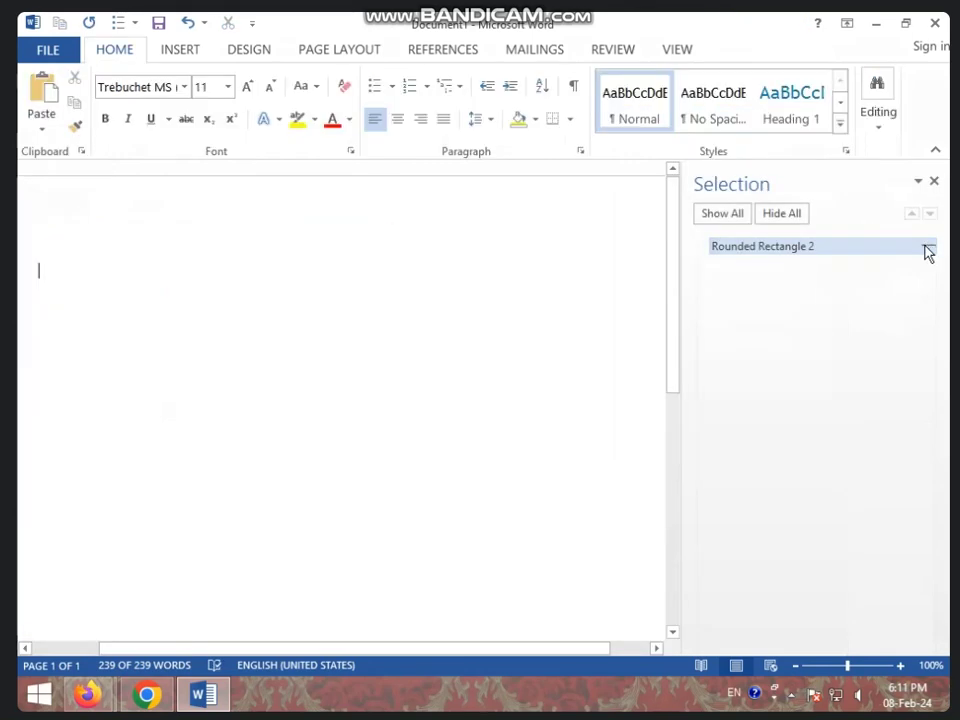
click(927, 248)
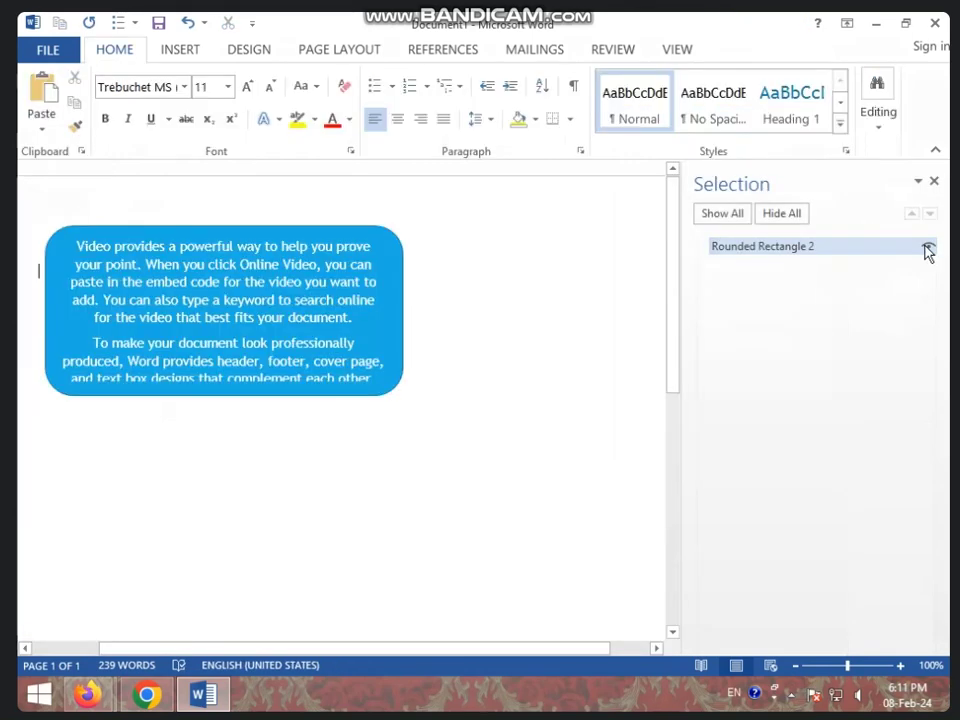
click(934, 181)
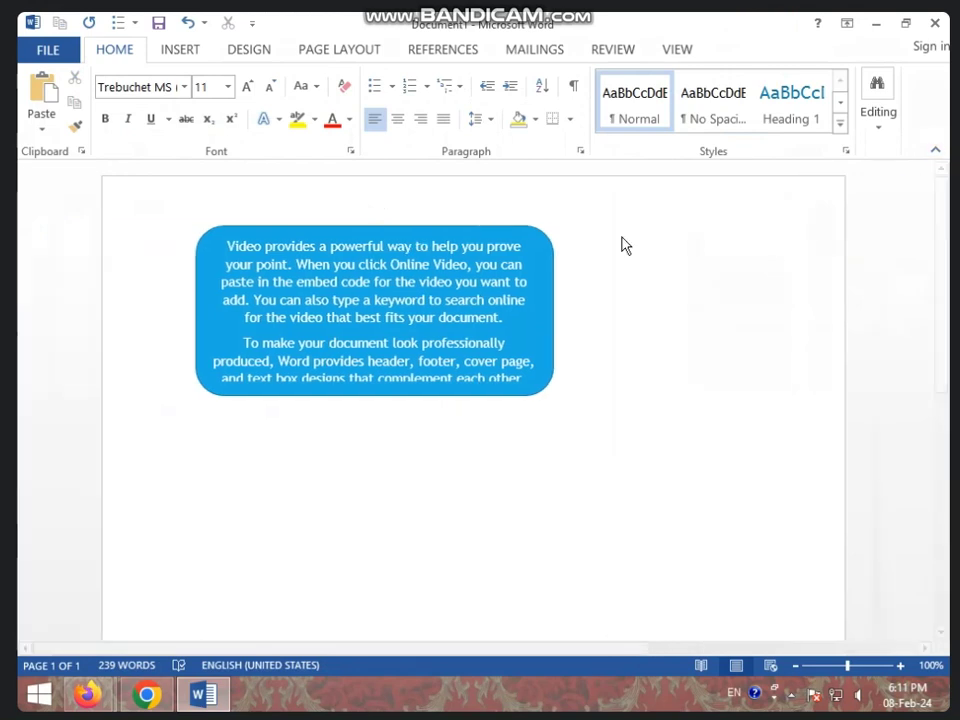
click(536, 230)
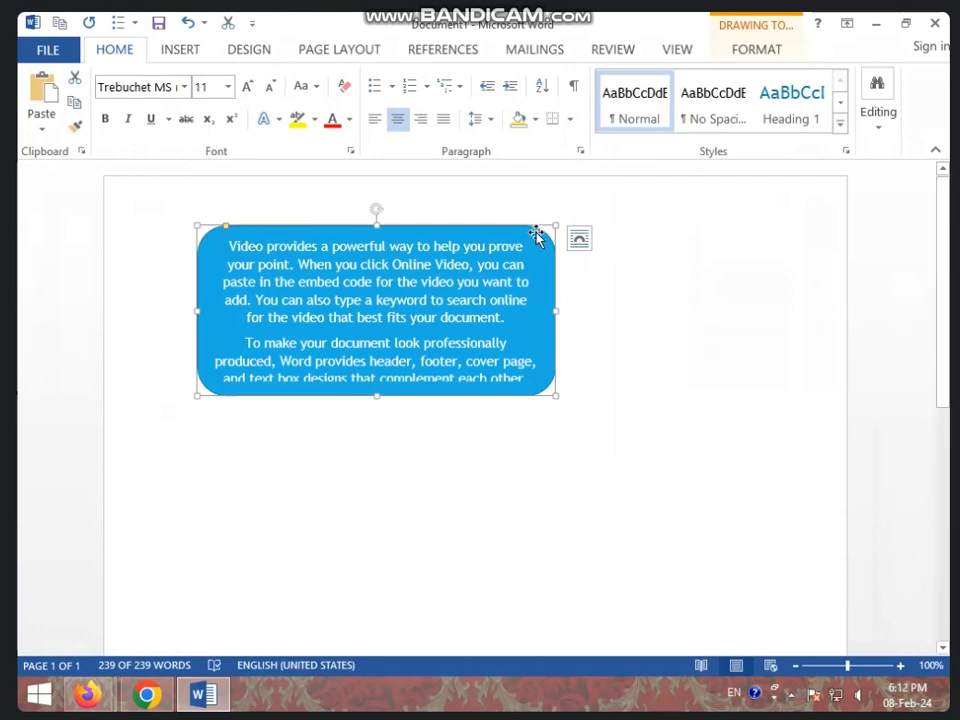
Step: Delete the rectangle and draw a Smiley Face shape, removing the empty drawing canvas
key(Delete)
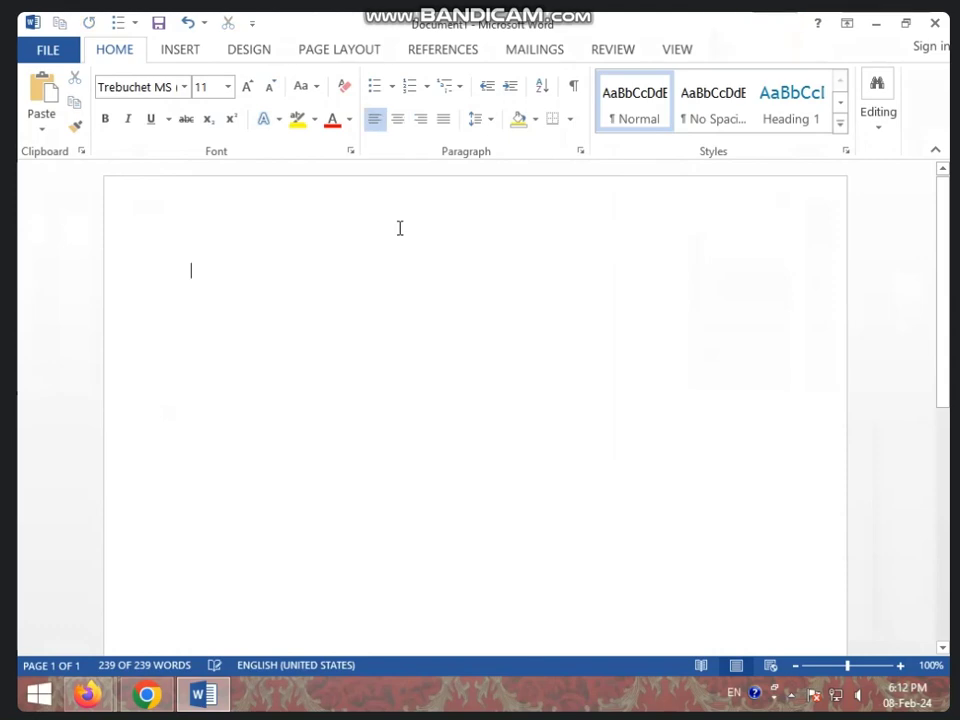
click(195, 52)
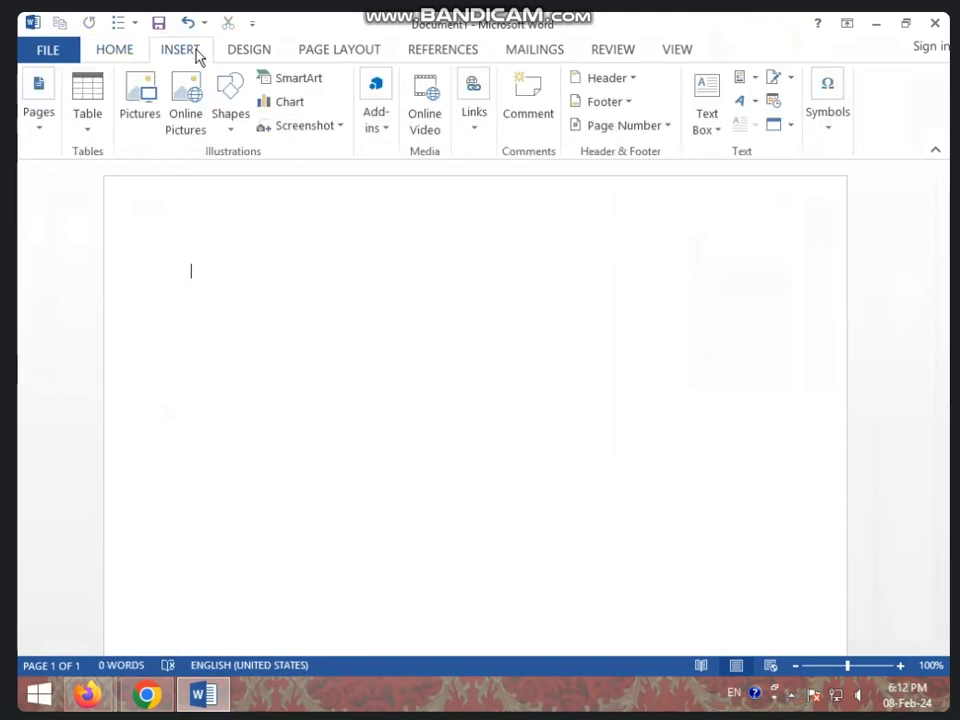
click(232, 98)
click(335, 370)
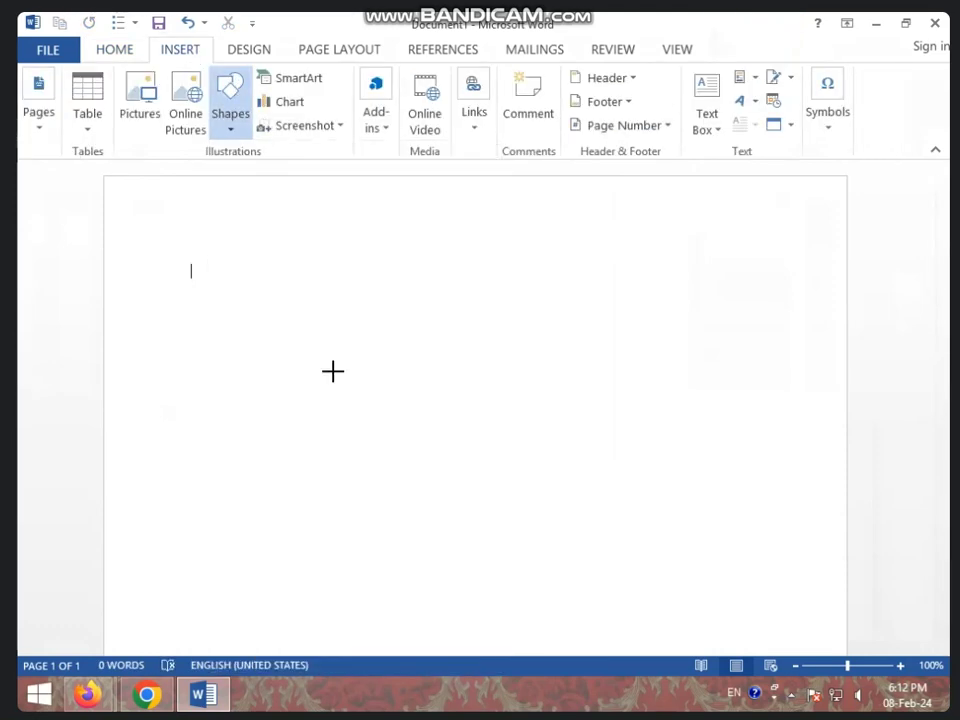
scroll(345, 366, down, 5)
mouse_move(318, 318)
mouse_down()
mouse_move(461, 367)
mouse_move(548, 488)
mouse_up()
key(Delete)
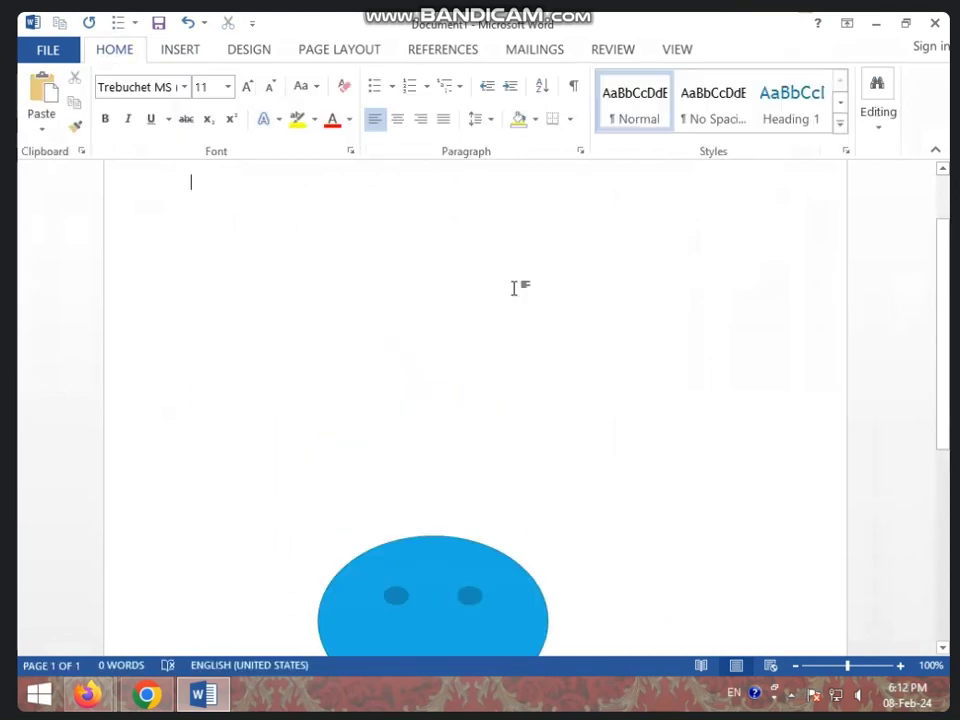
Step: Drag the smiley up so it sits near the centre of the page
drag(452, 579, 462, 291)
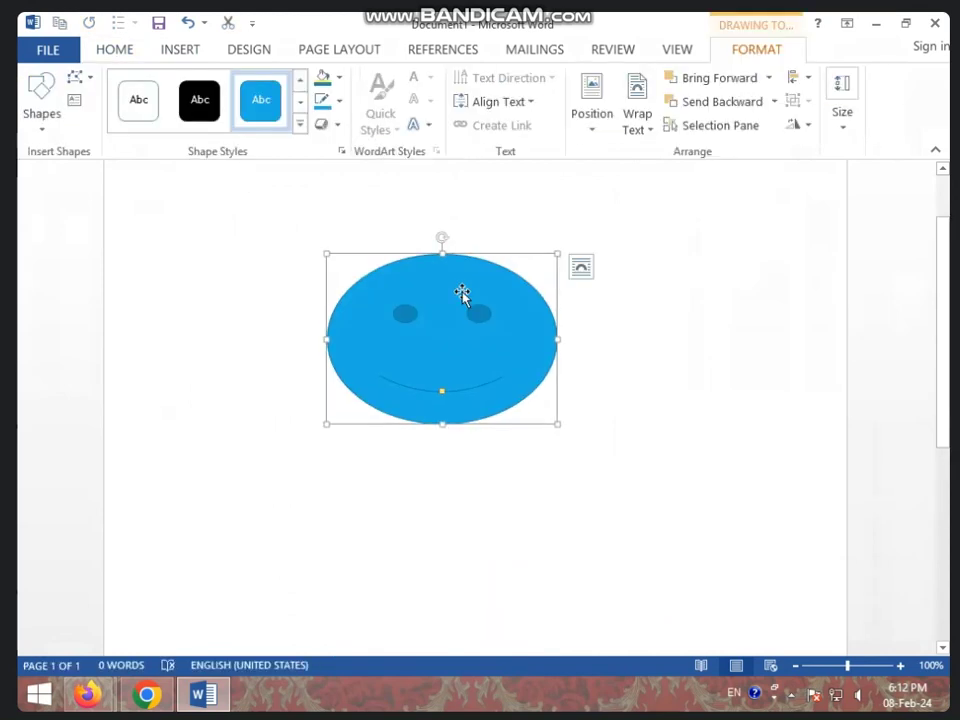
scroll(462, 292, up, 2)
drag(453, 367, 462, 331)
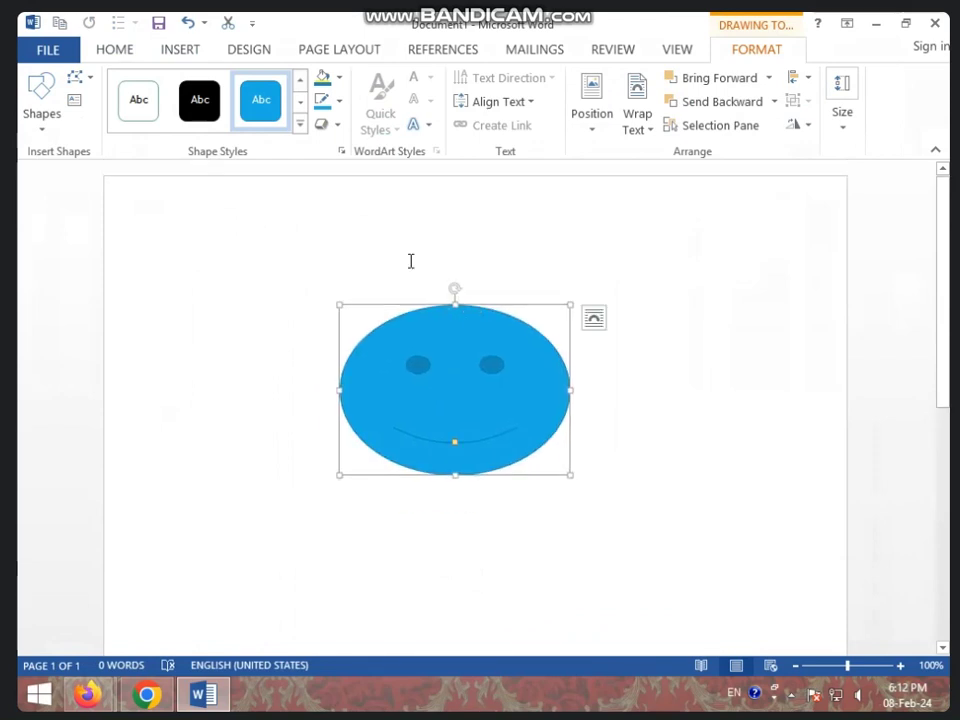
Step: Fill the smiley with light teal and give it a black outline
click(341, 80)
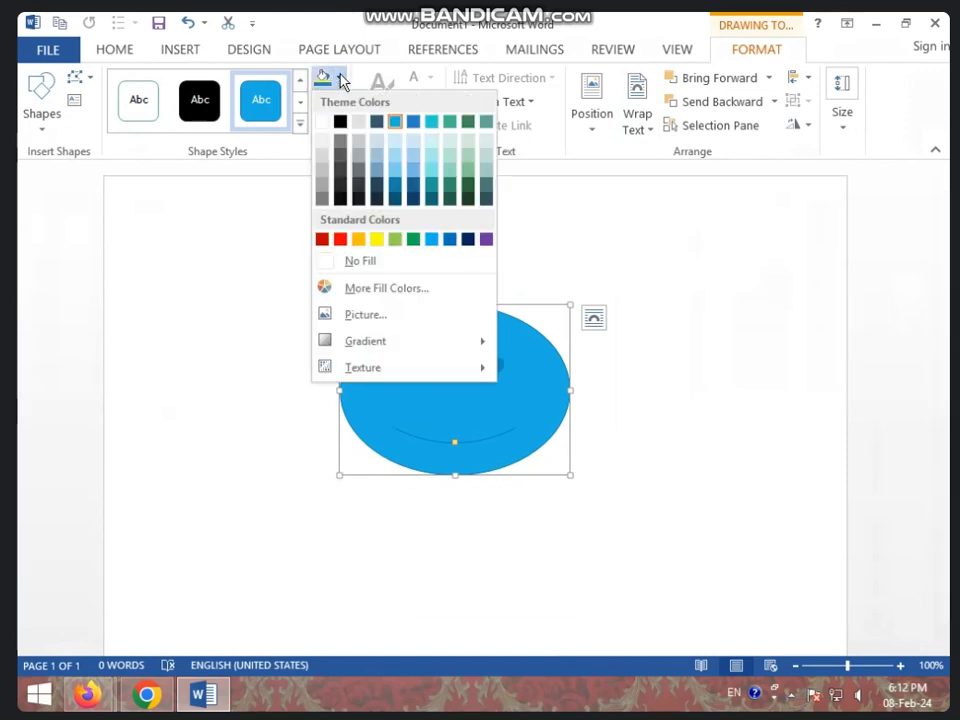
click(450, 145)
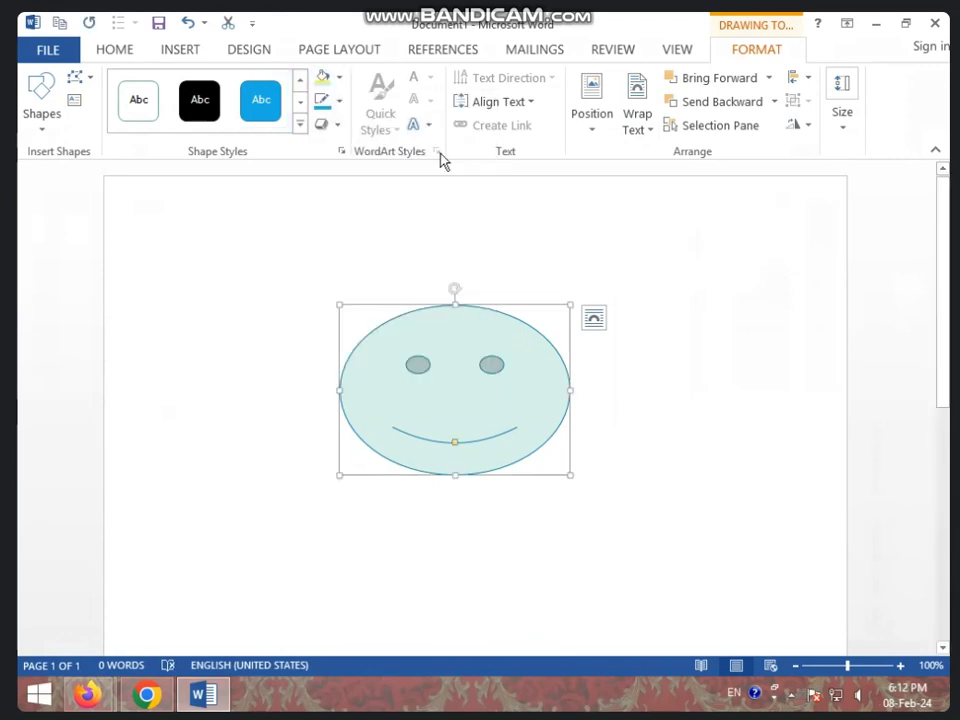
click(341, 104)
click(340, 148)
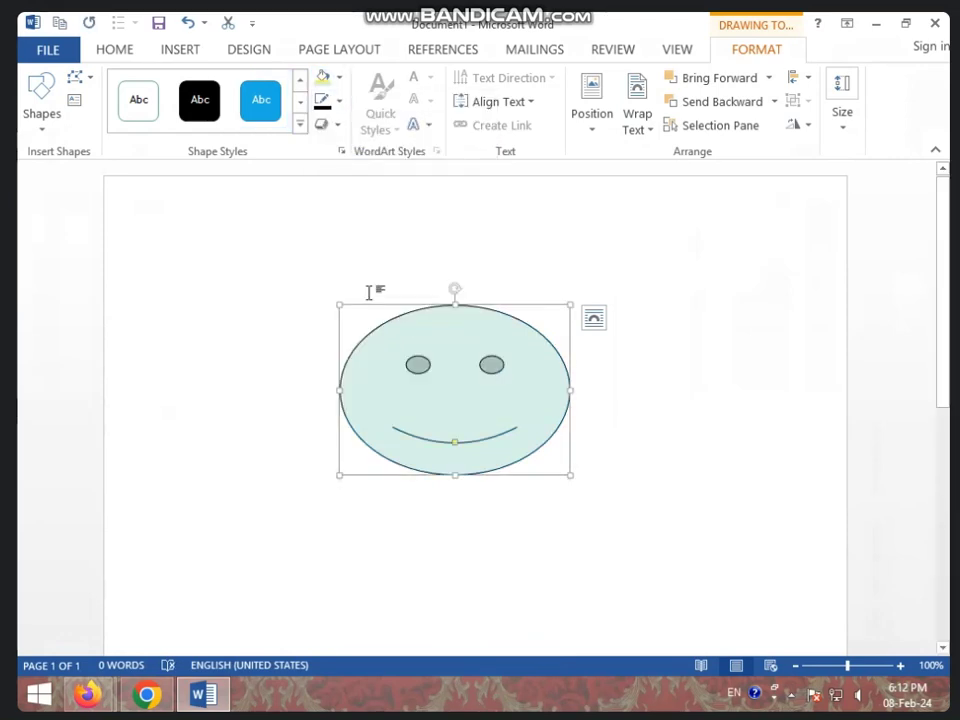
Step: Add double arrowheads to the smile, set a 2¼ pt outline weight, and shift it slightly right
click(340, 102)
mouse_move(362, 391)
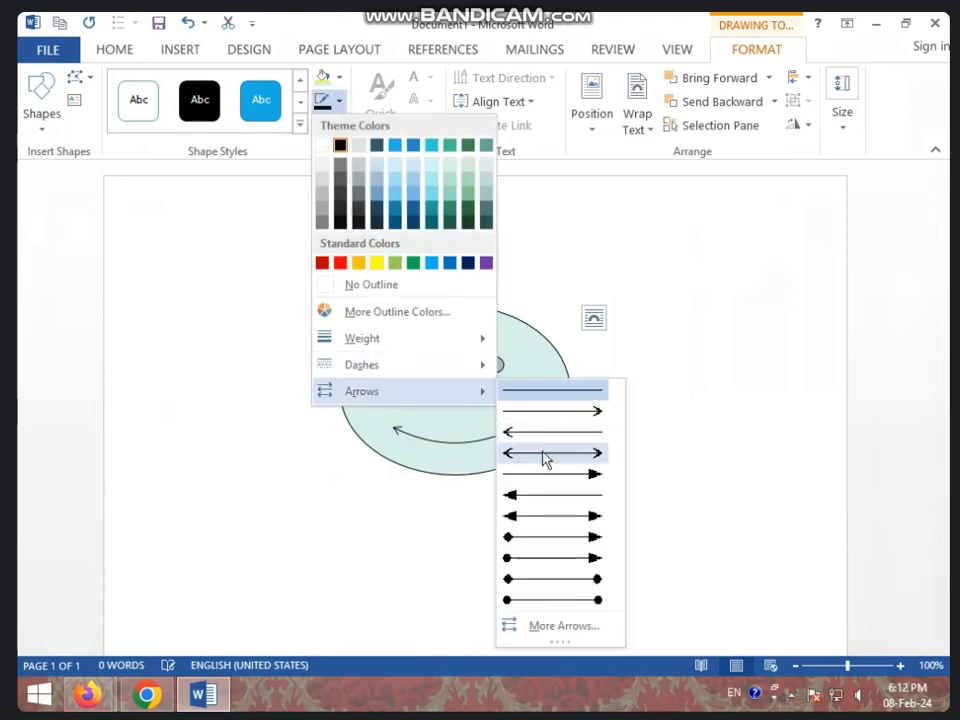
click(542, 453)
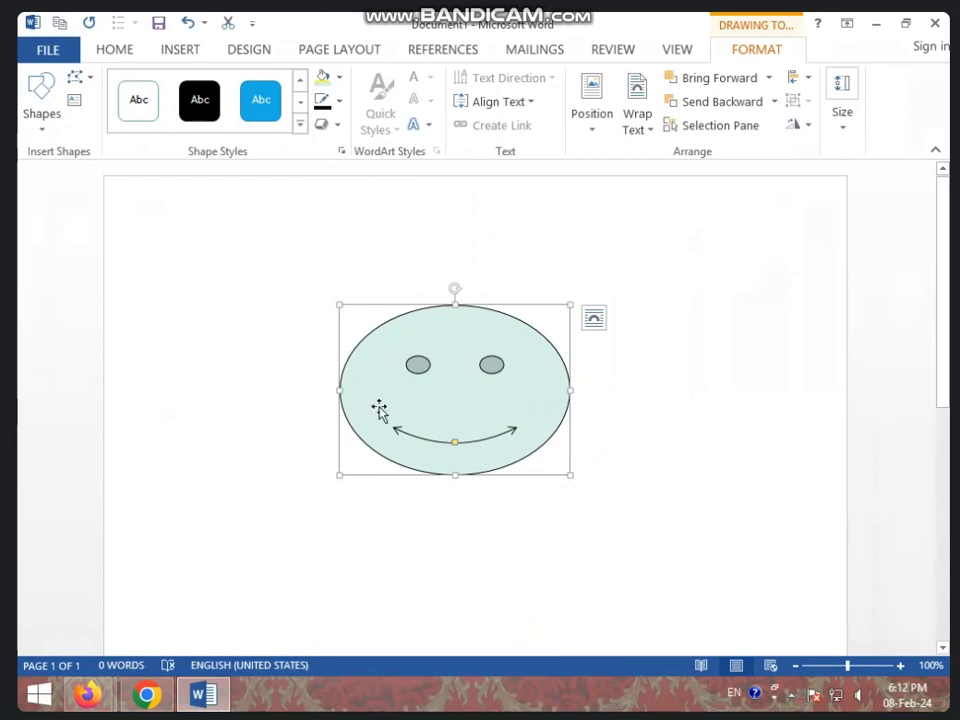
click(340, 104)
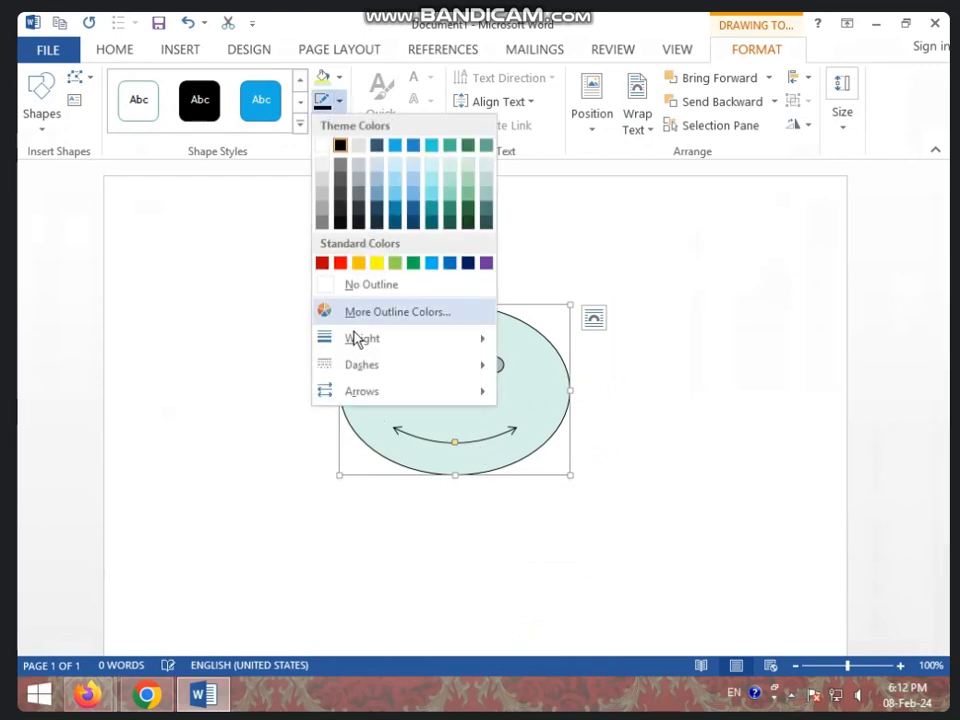
mouse_move(362, 338)
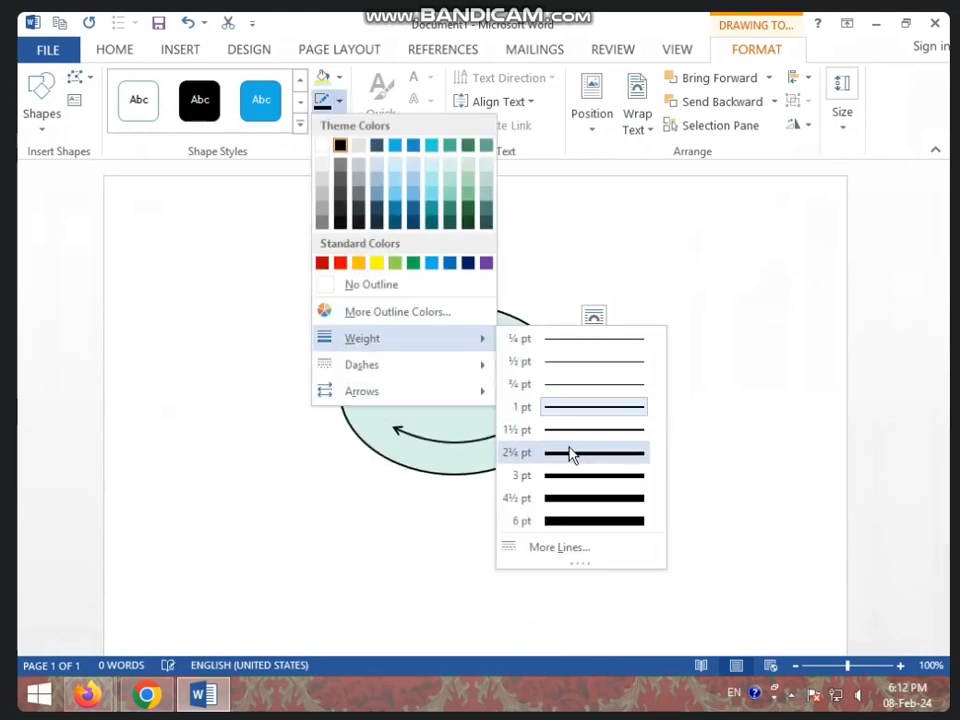
click(569, 453)
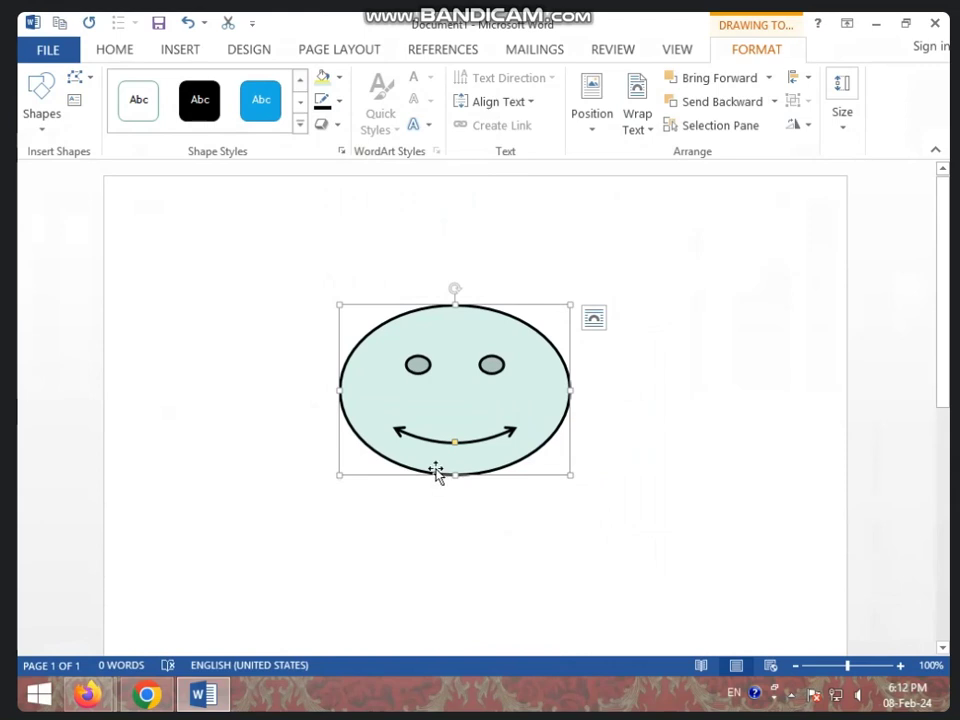
mouse_move(467, 450)
mouse_down()
mouse_move(546, 425)
mouse_move(540, 446)
mouse_move(484, 431)
mouse_up()
click(236, 276)
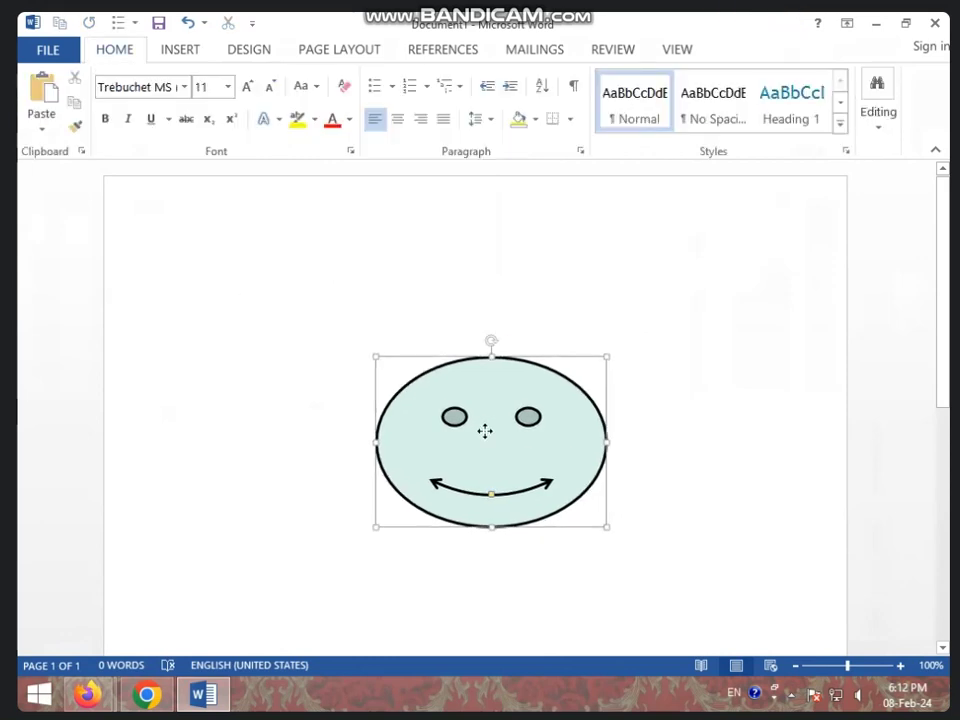
Step: Generate sample paragraphs with =RAND() at the page top and drag the smiley up-left over them
click(239, 268)
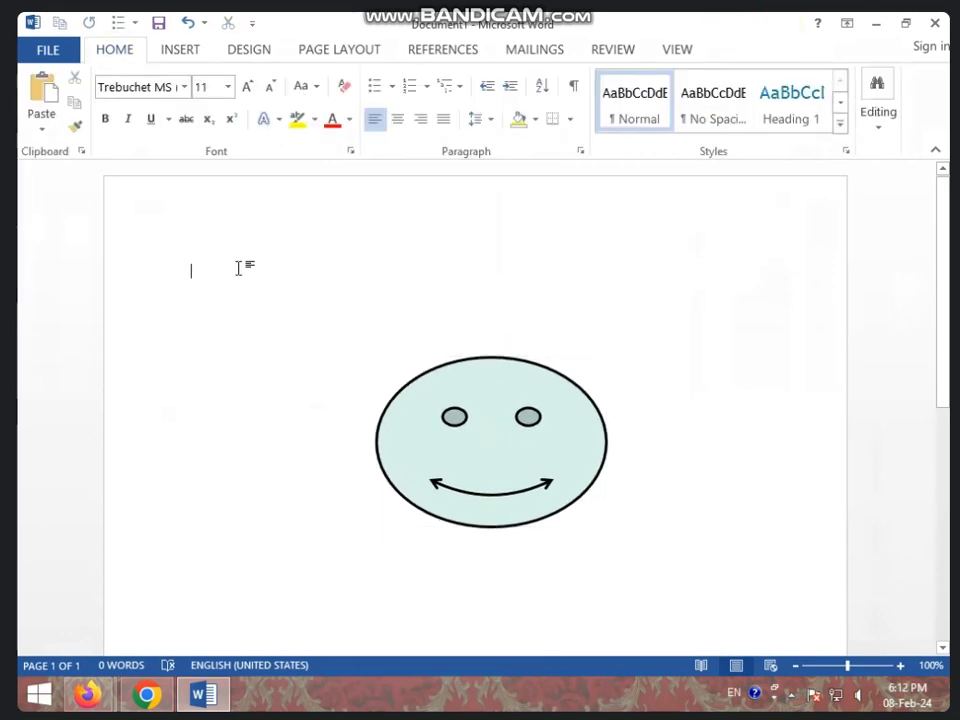
text(=RAN)
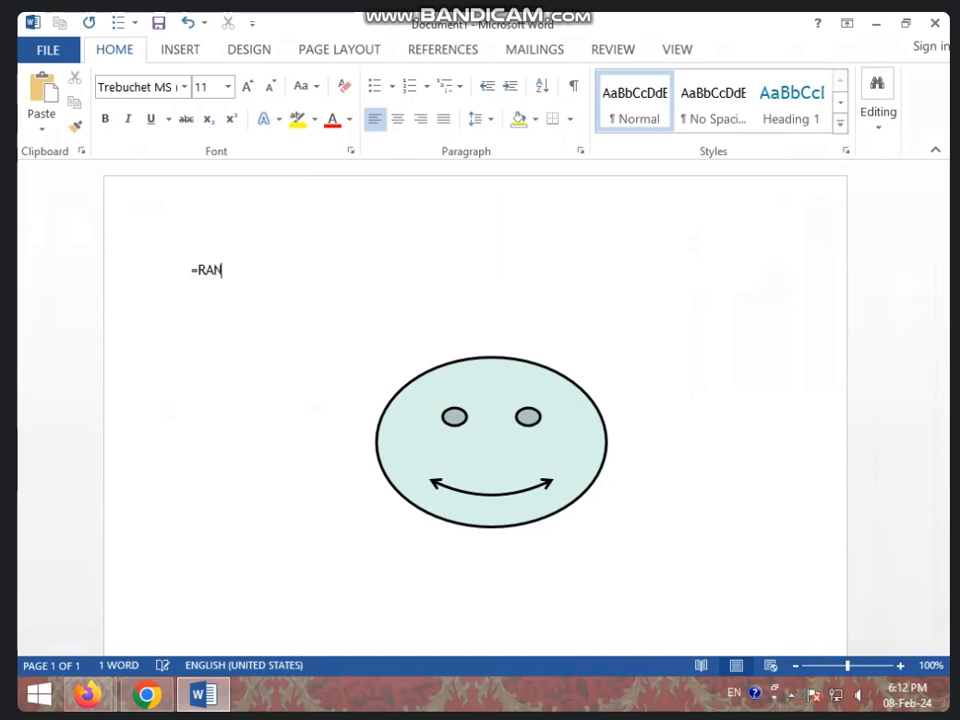
text(D()
key(Return)
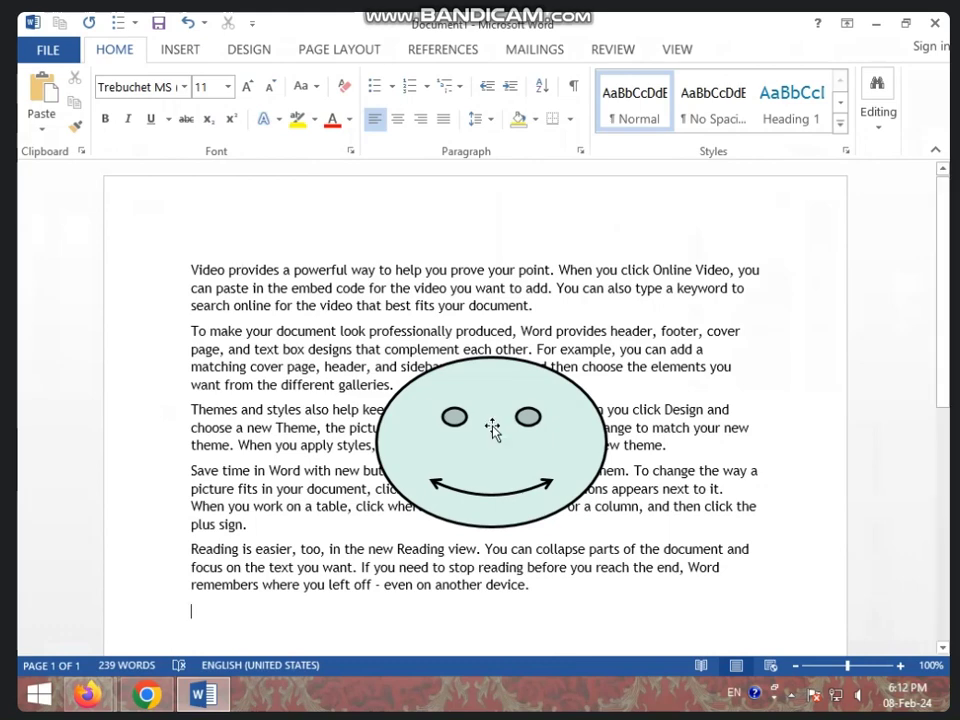
drag(461, 441, 363, 374)
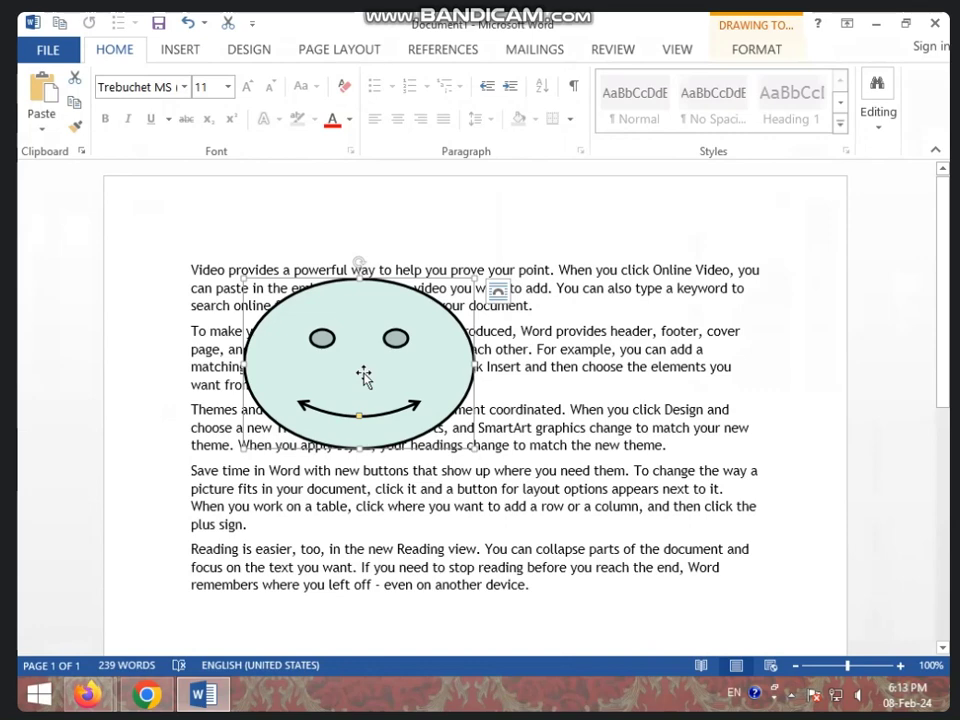
Step: Apply the top-left Position with text wrapping to the smiley and nudge it into the text
click(733, 55)
click(592, 115)
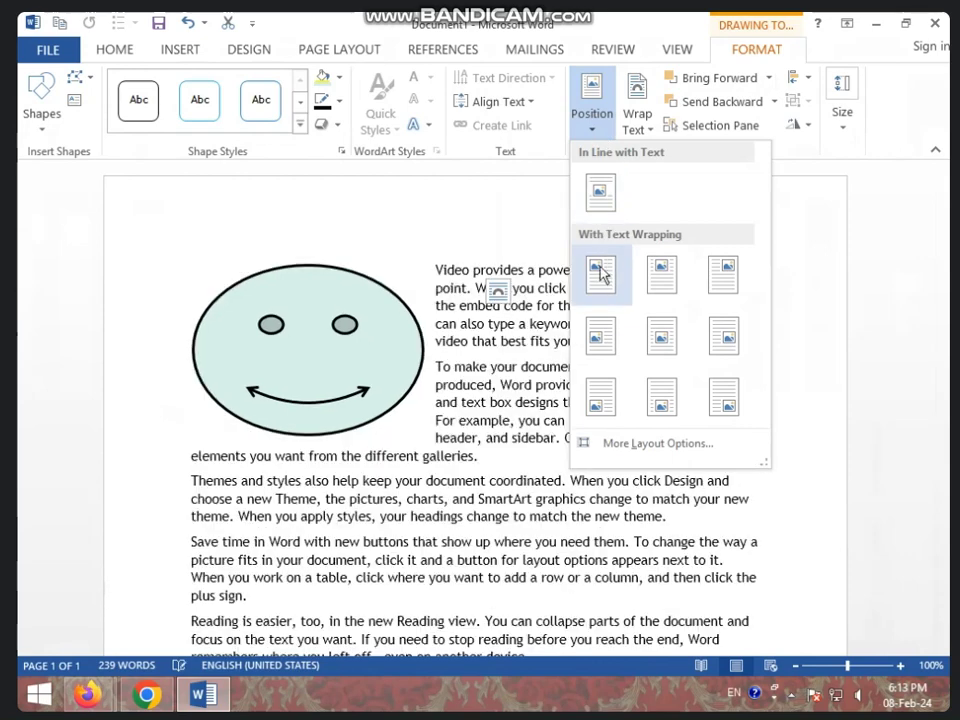
click(600, 270)
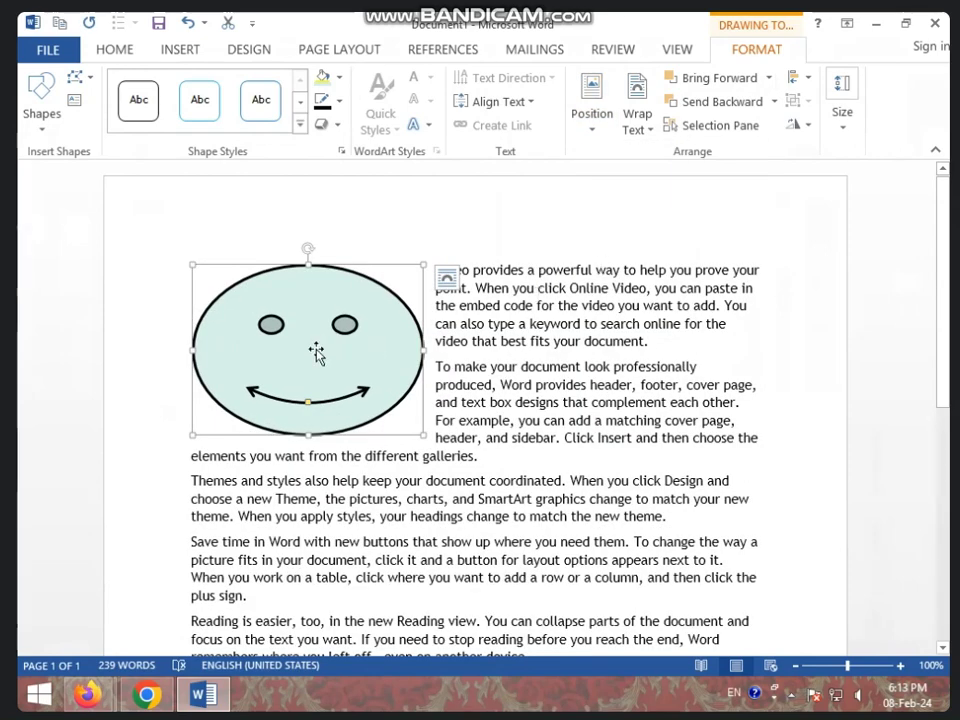
mouse_move(306, 347)
mouse_down()
mouse_move(483, 354)
mouse_move(478, 467)
mouse_move(302, 341)
mouse_up()
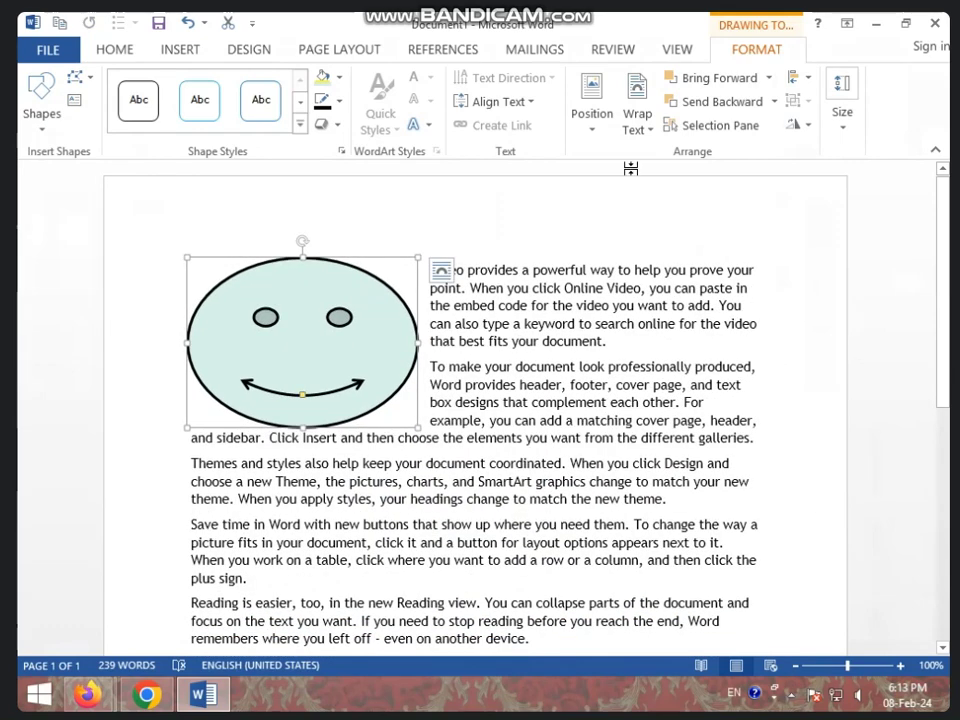
Step: Drag the smiley toward the middle of the paragraphs and set its text wrapping to Square
click(640, 128)
click(302, 343)
drag(381, 374, 472, 420)
click(645, 132)
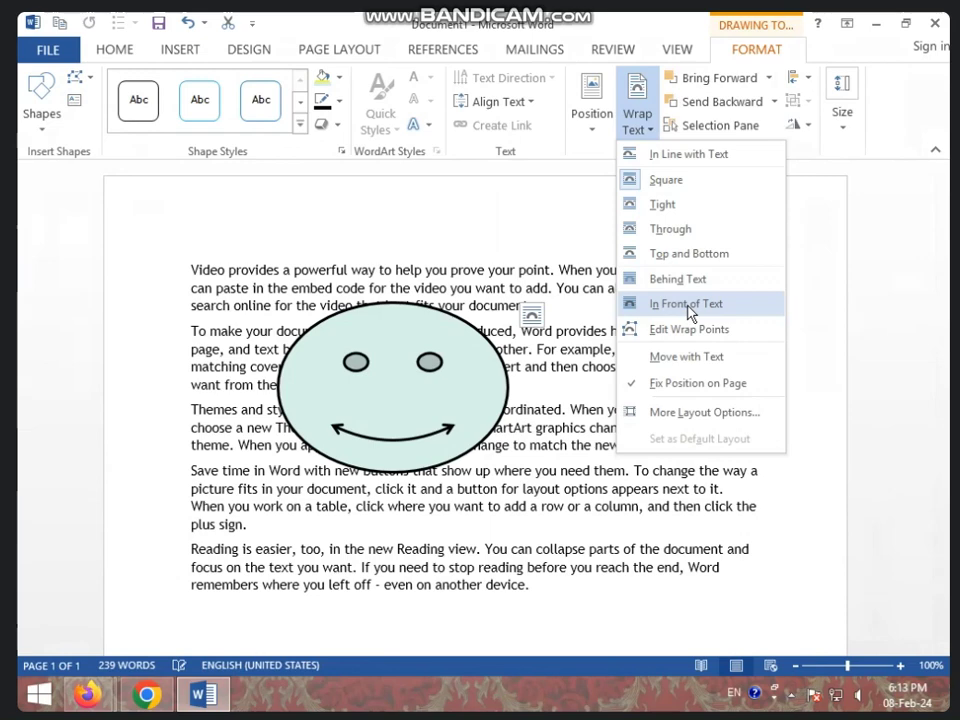
click(666, 180)
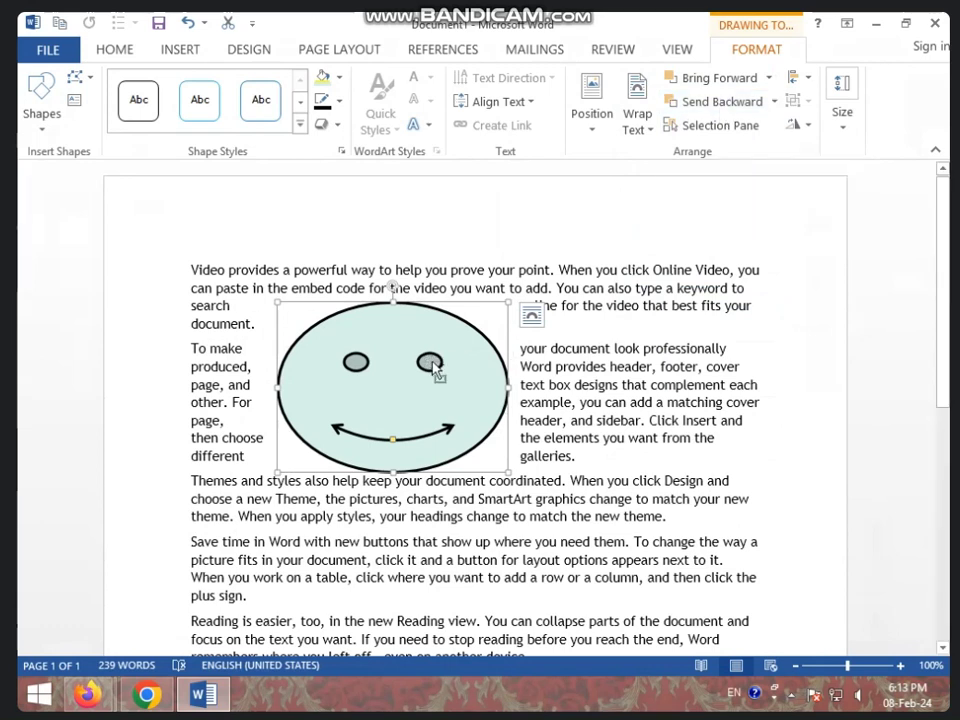
Step: Paste a copy of the smiley, fill it light blue, and offset it down-right of the original
key(ctrl+v)
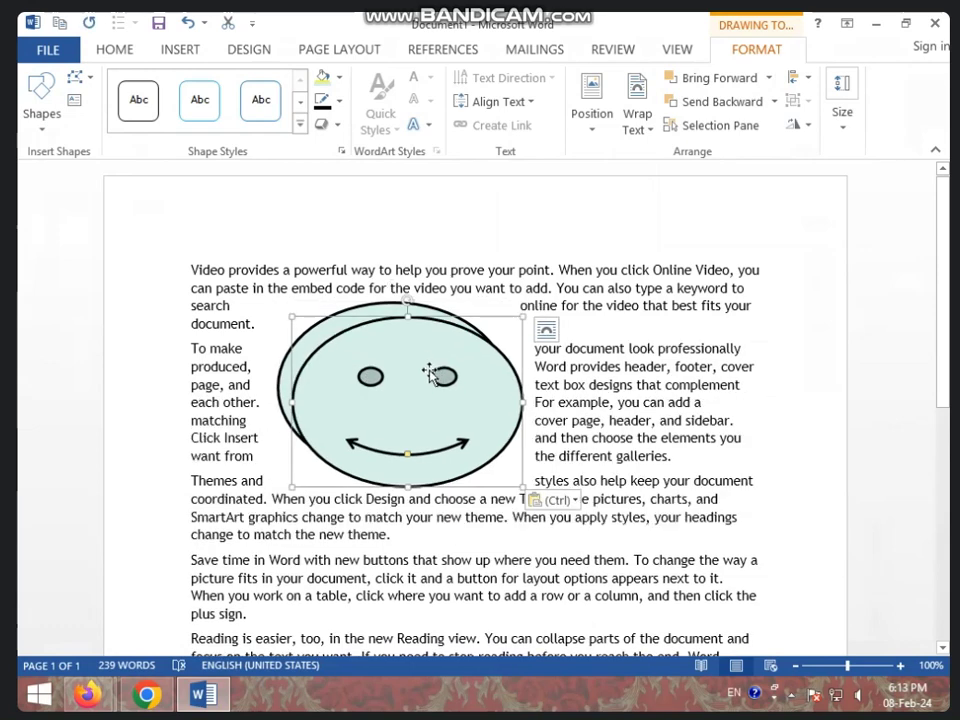
drag(430, 374, 514, 406)
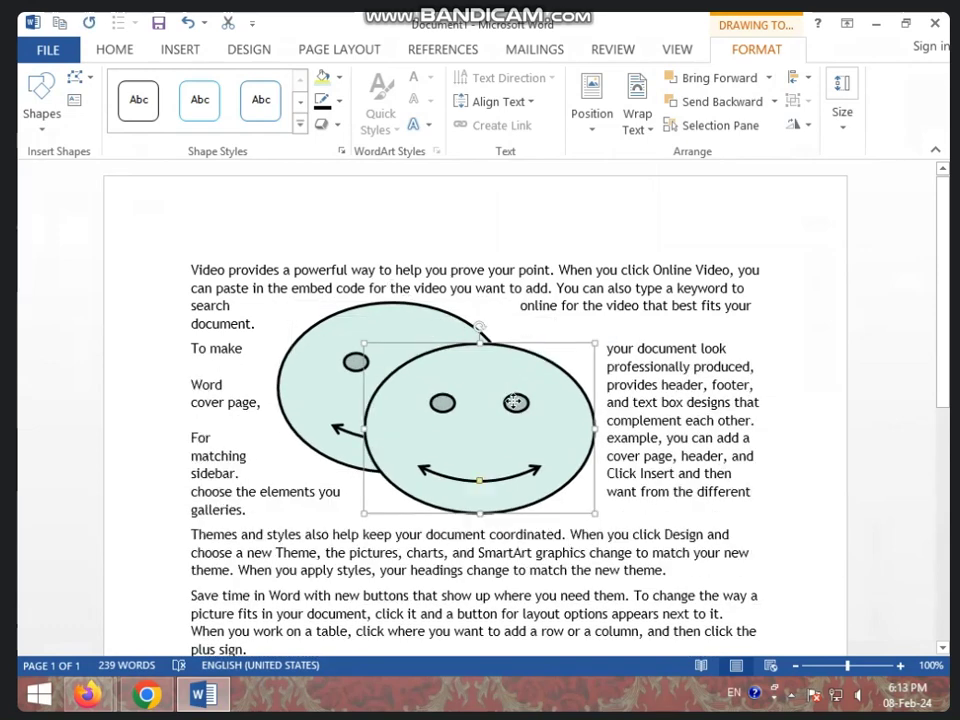
click(340, 80)
click(420, 163)
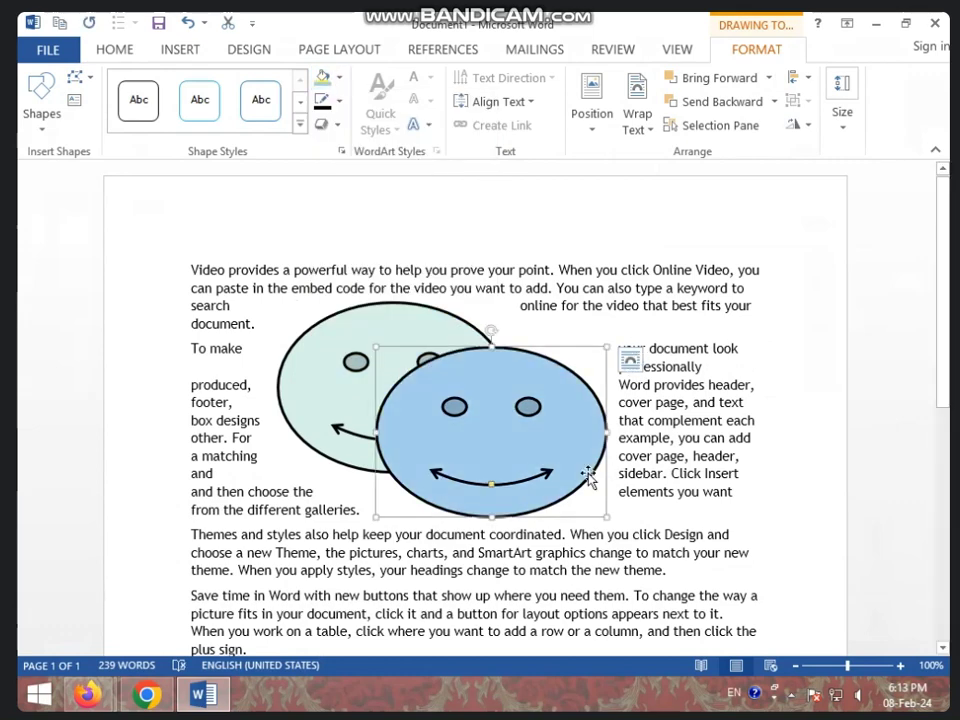
drag(516, 451, 465, 433)
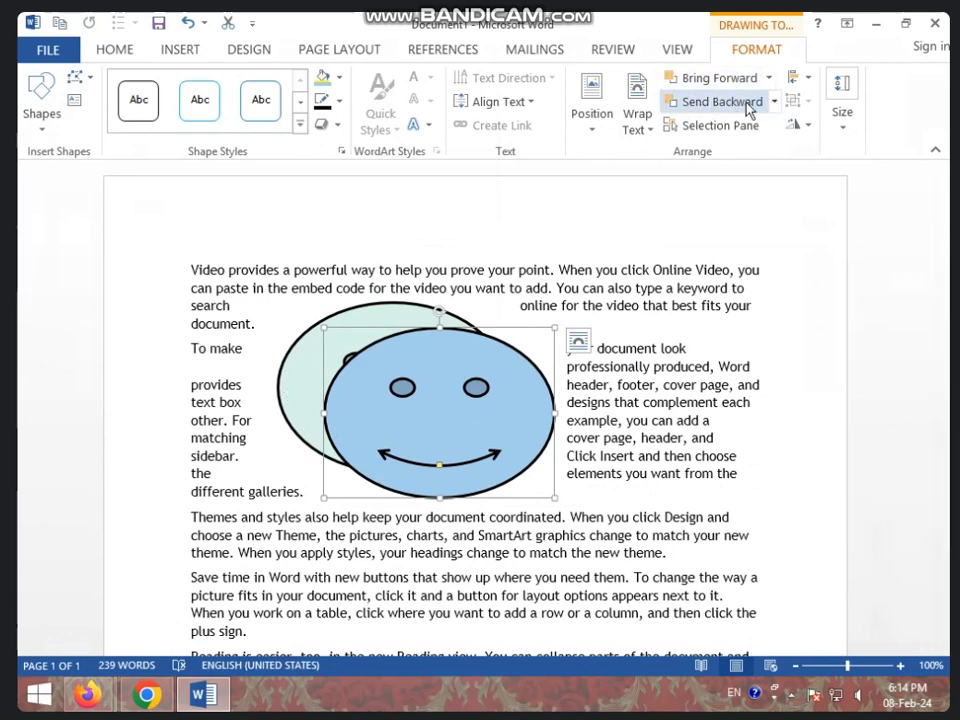
Step: Layer the blue smiley behind the teal one using Send Backward, then deselect
click(712, 104)
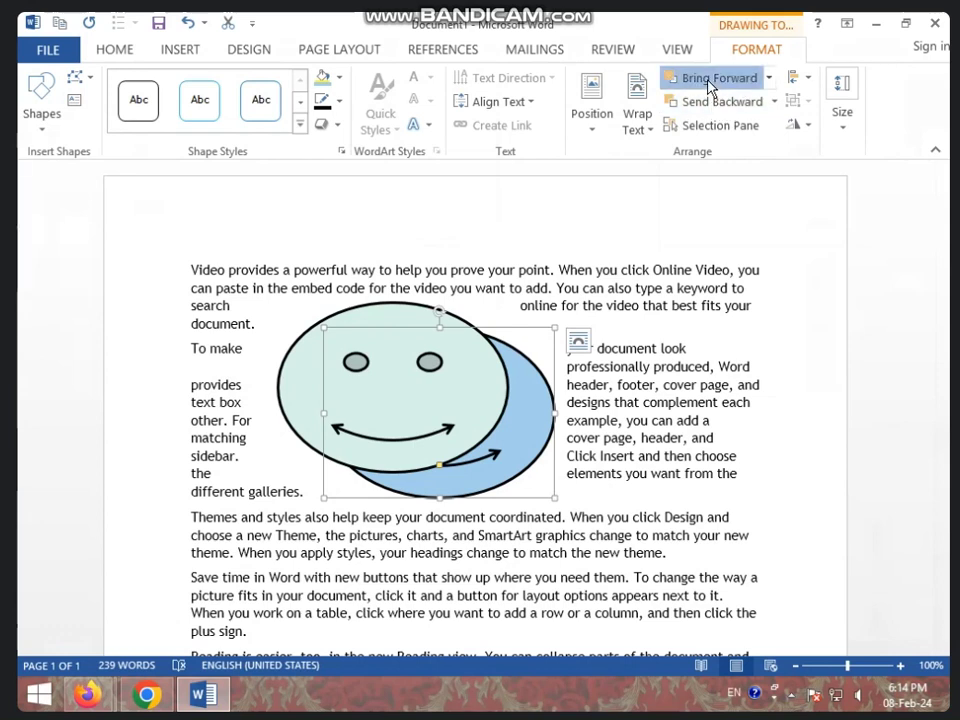
click(711, 82)
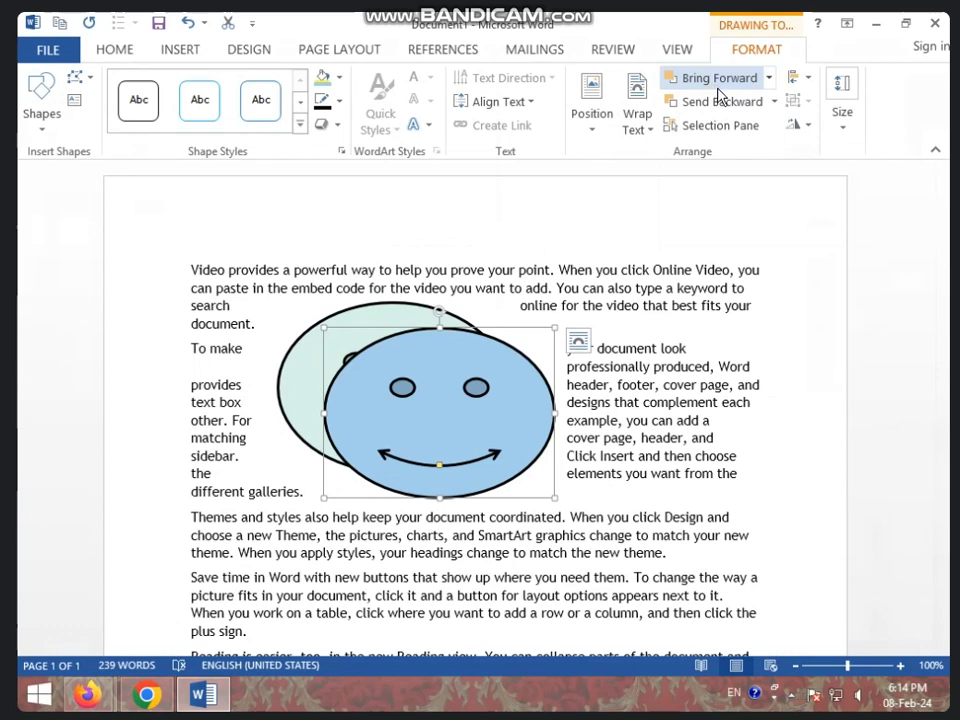
click(724, 101)
click(721, 80)
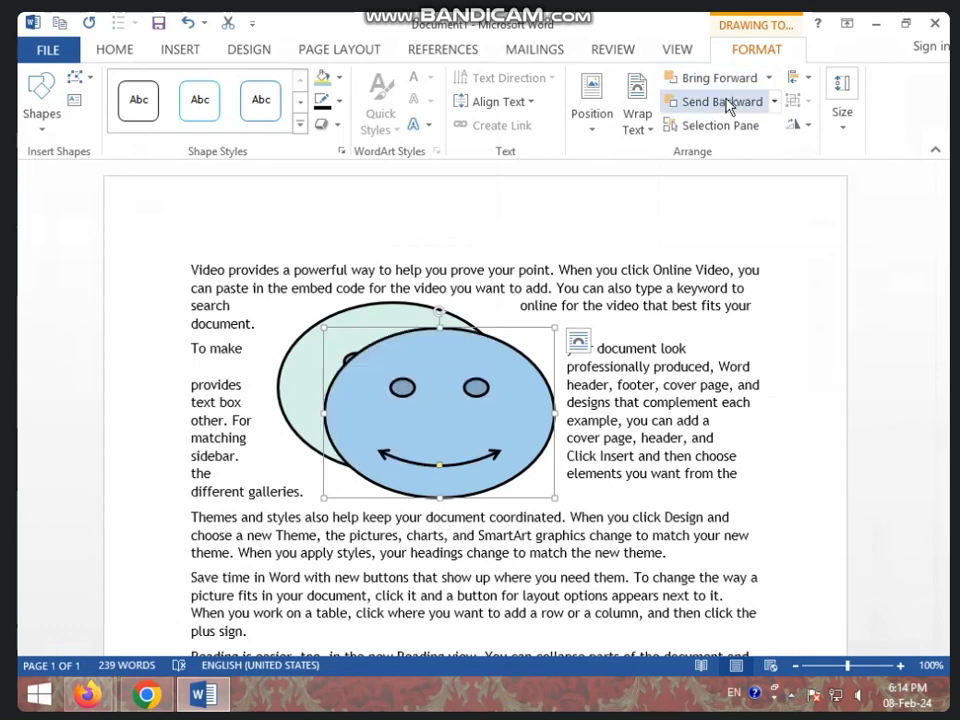
click(726, 103)
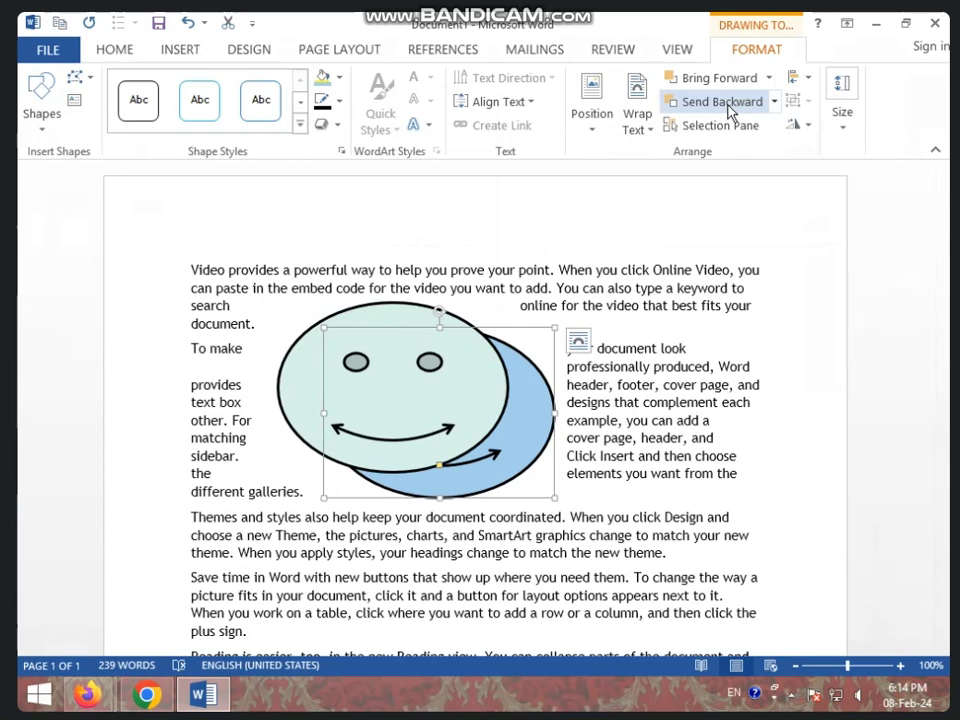
click(711, 238)
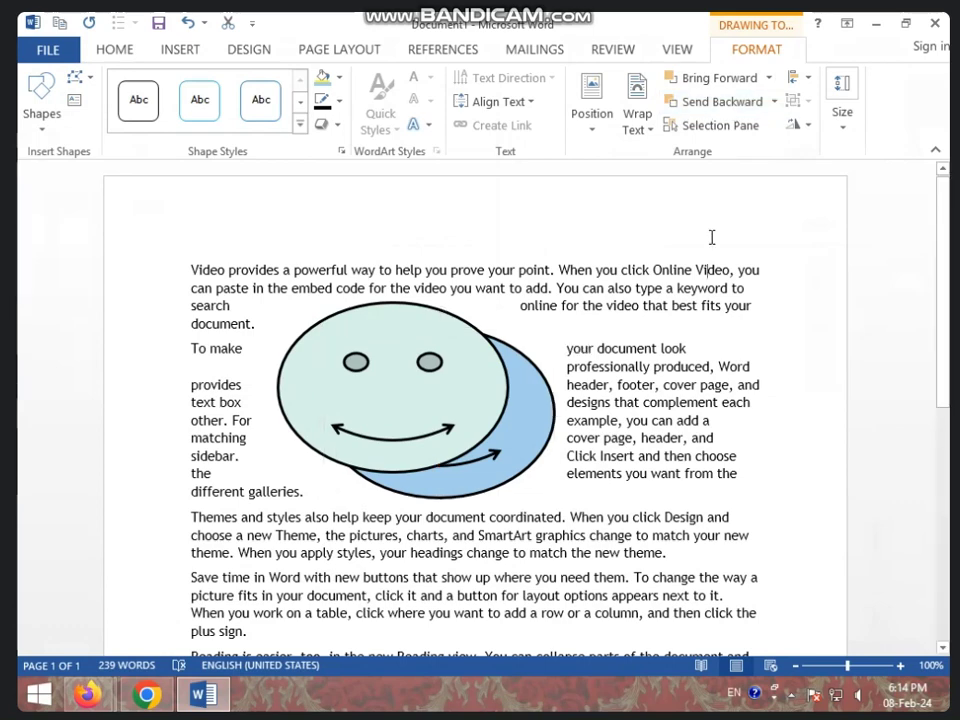
Step: Place the blue smiley beside the green one, then try Hide All and Show All in the Selection Pane
drag(429, 406, 354, 396)
drag(480, 407, 621, 379)
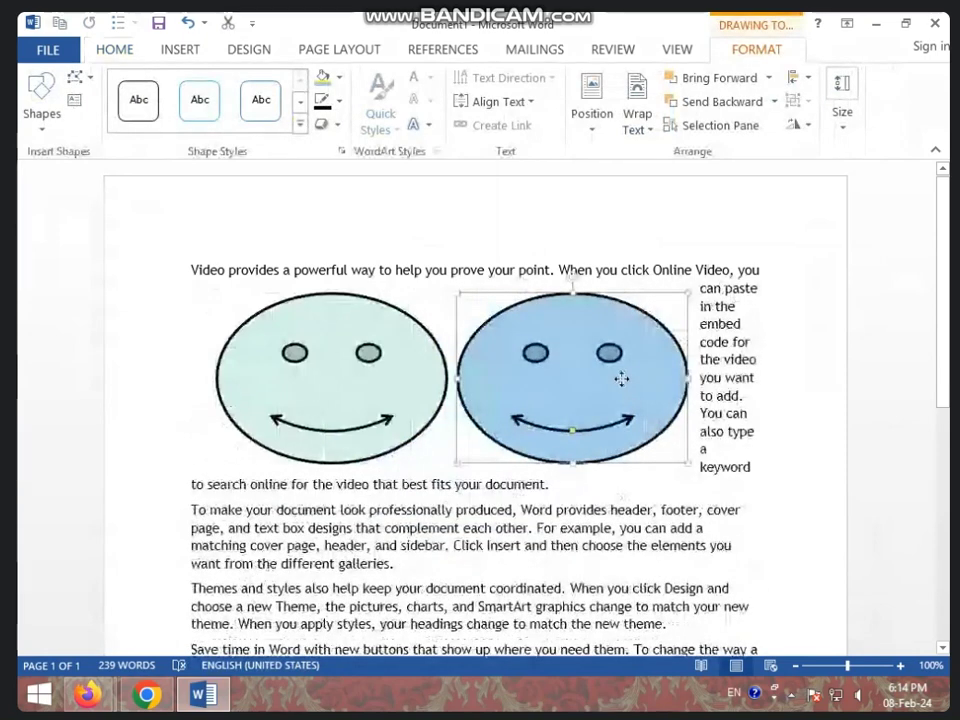
click(722, 132)
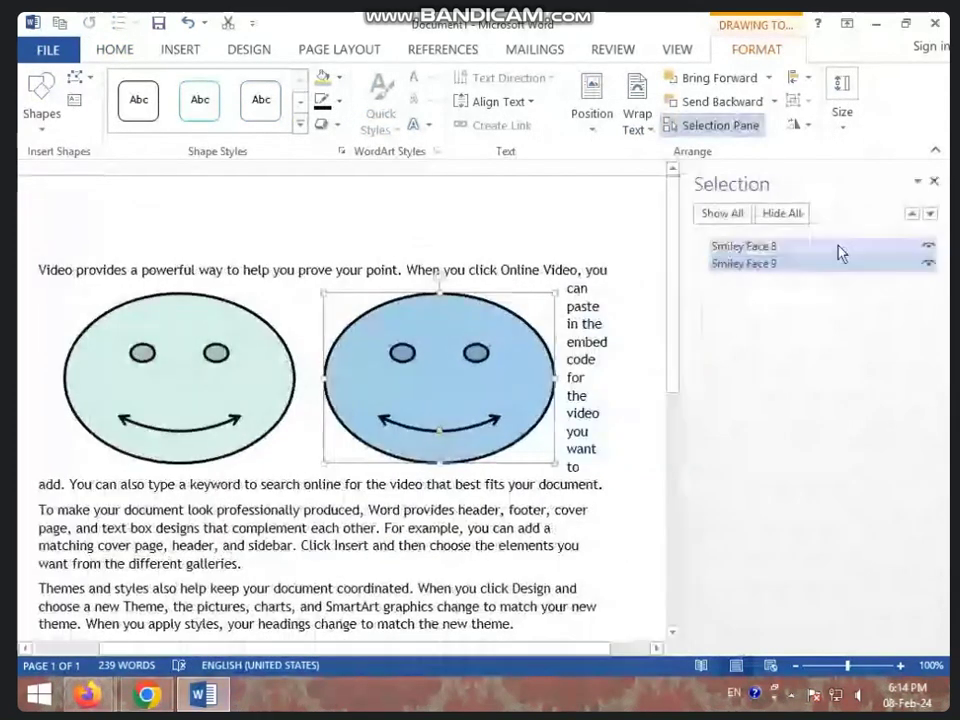
click(936, 247)
click(936, 250)
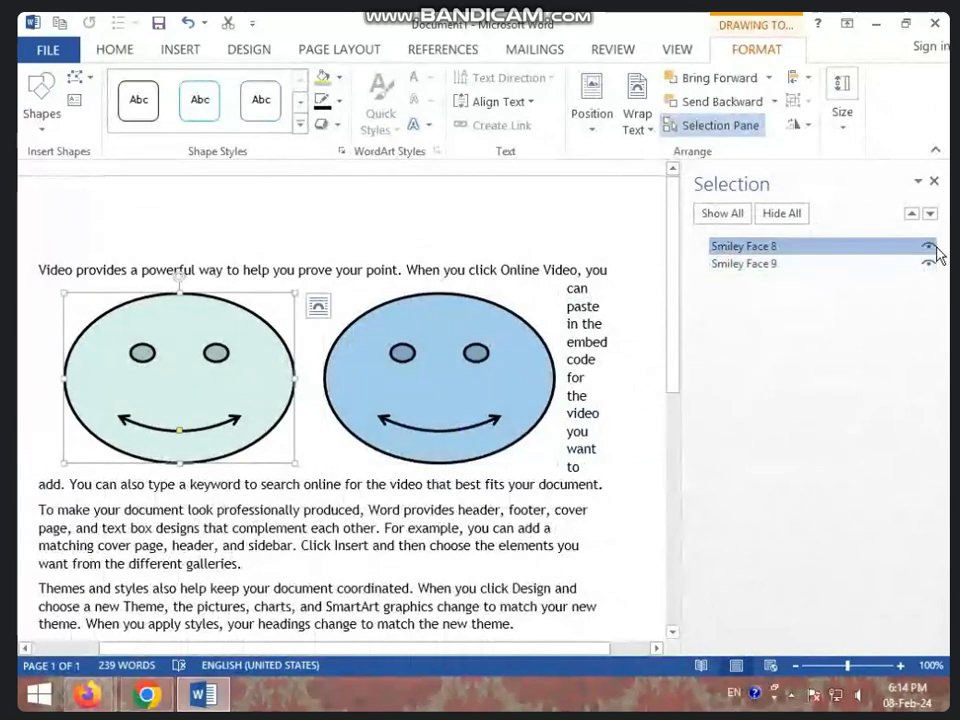
click(797, 213)
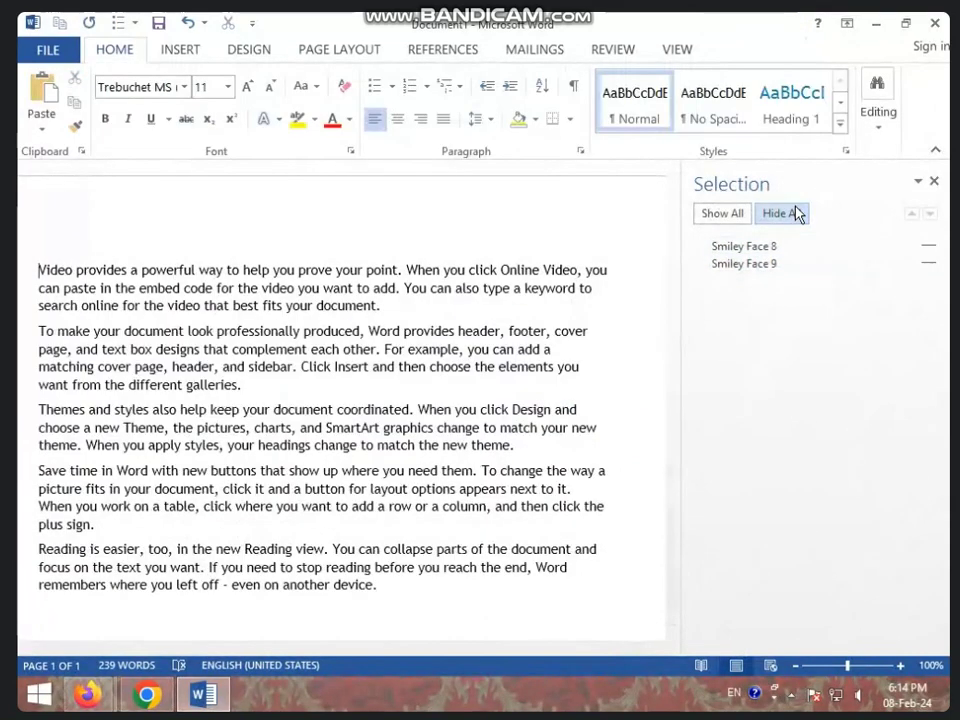
click(737, 219)
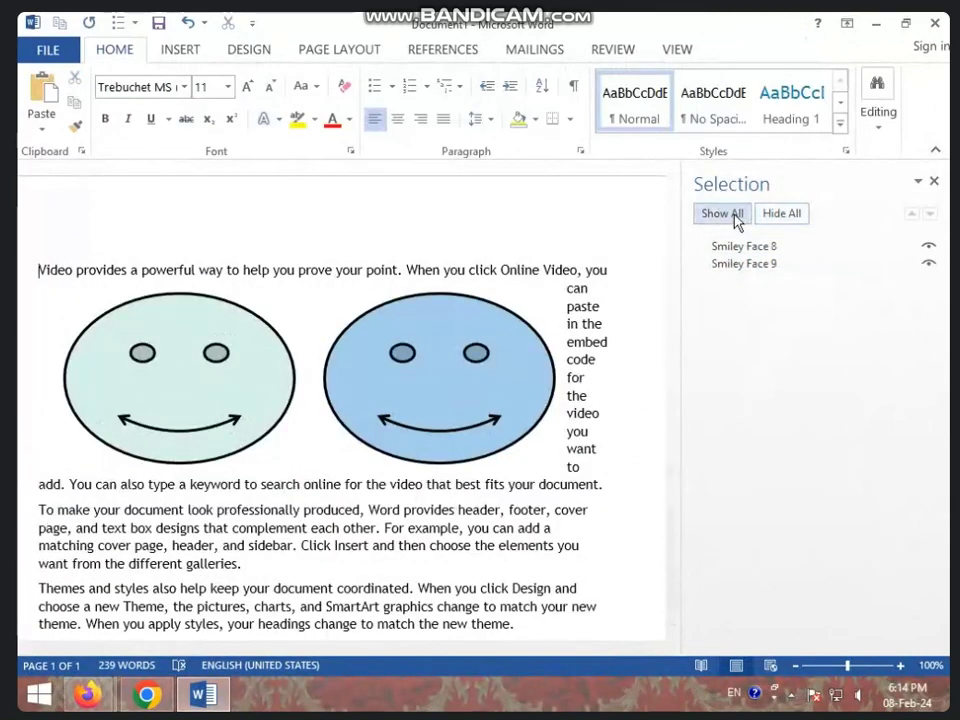
click(934, 182)
Step: Align the blue smiley to the top margin with the Align tool
click(617, 330)
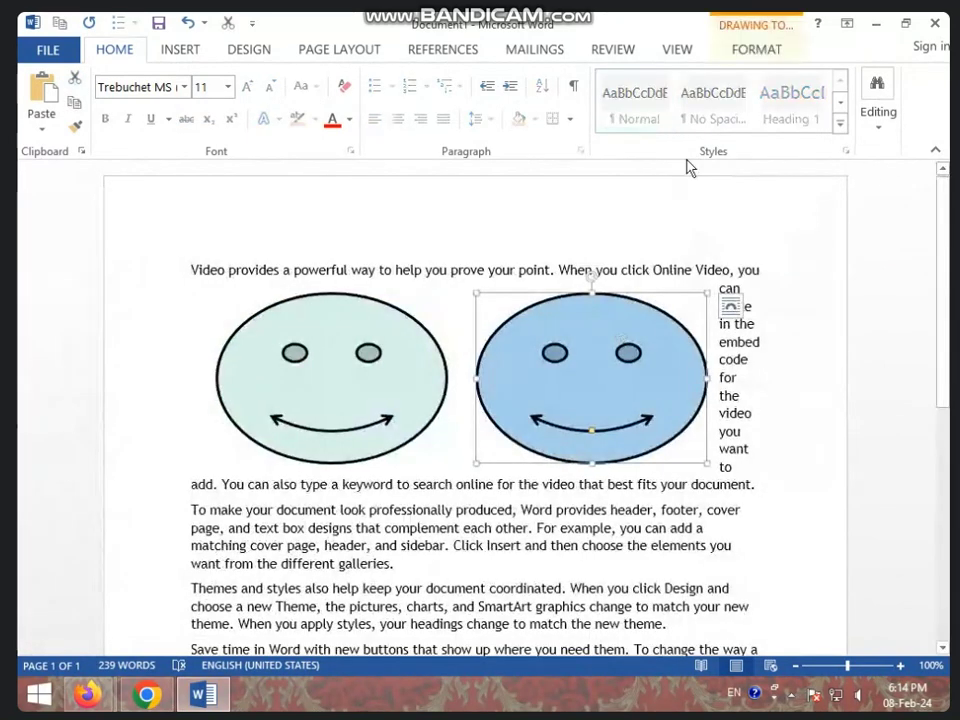
click(755, 52)
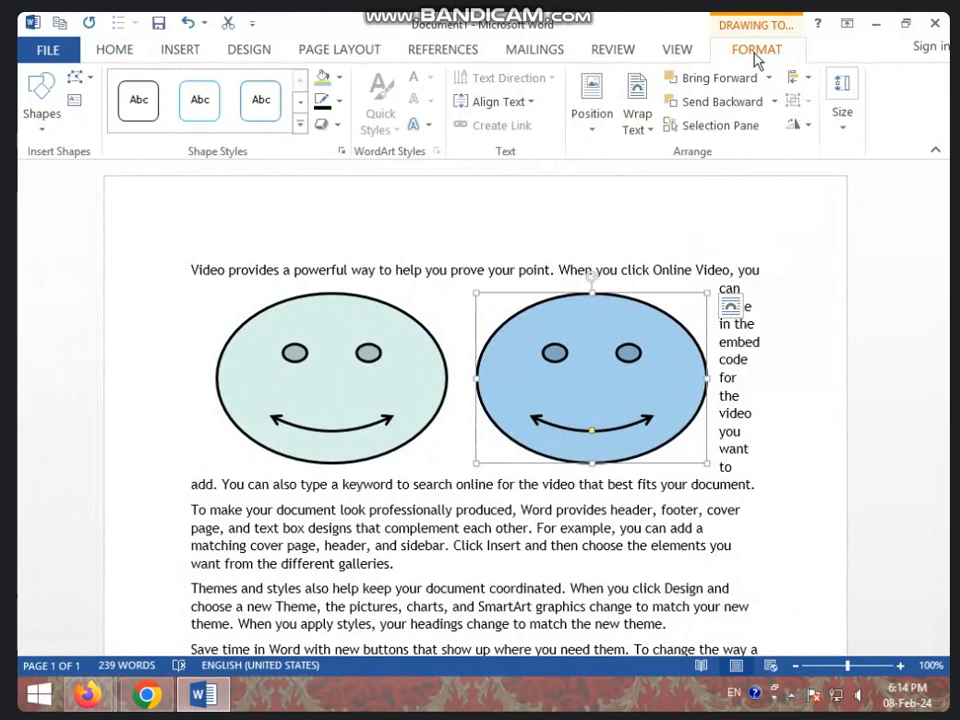
click(800, 78)
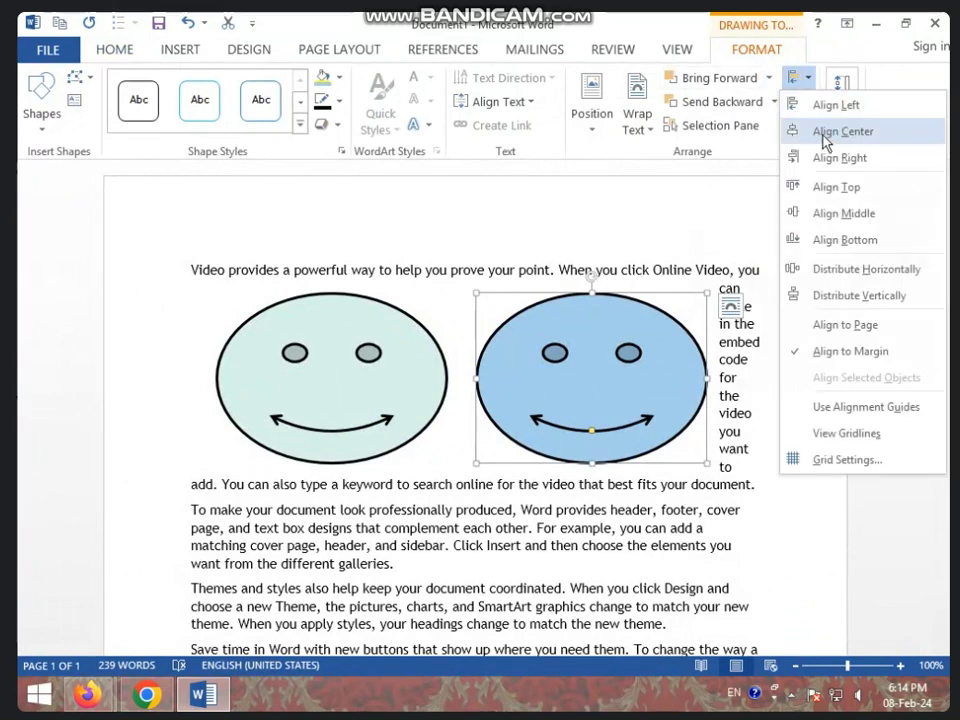
click(840, 187)
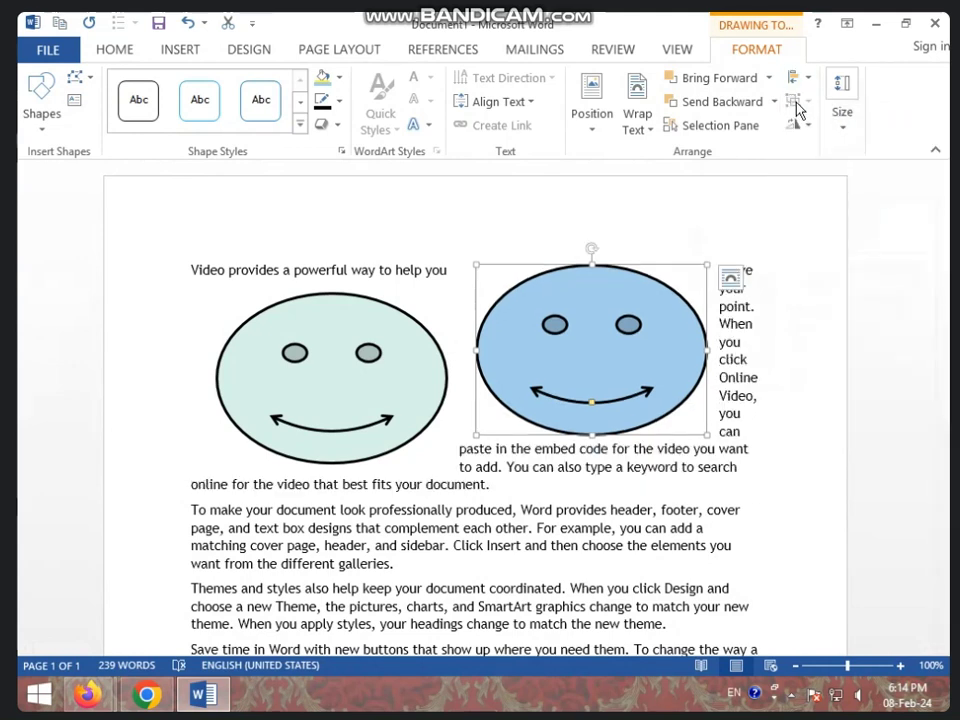
Step: Drag the blue smiley level with the green one and add the green smiley to the selection
drag(648, 336, 641, 379)
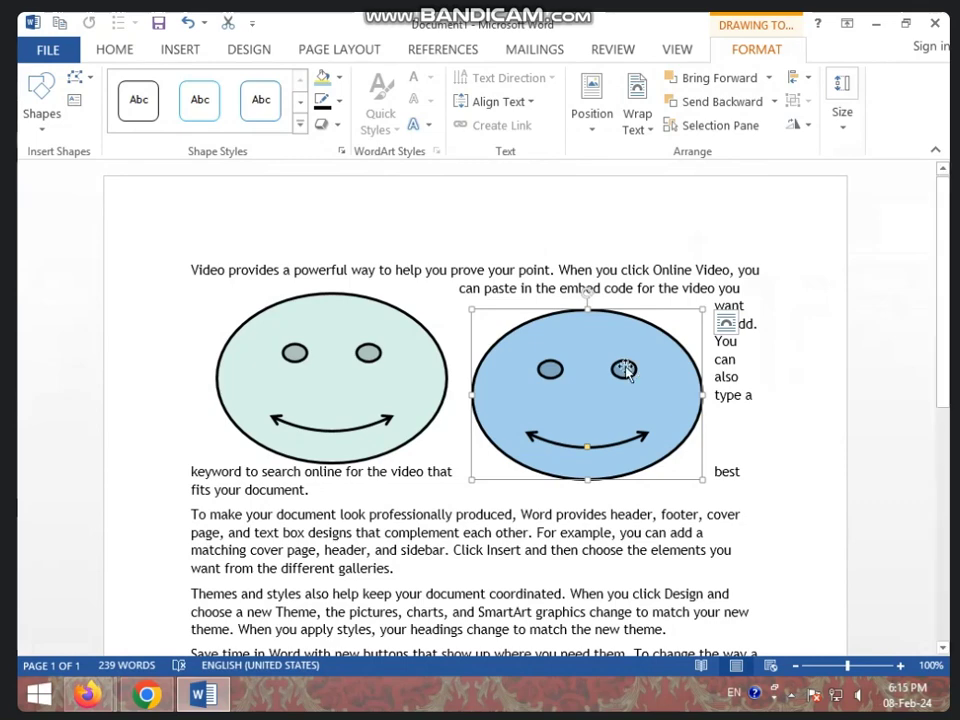
drag(624, 367, 619, 352)
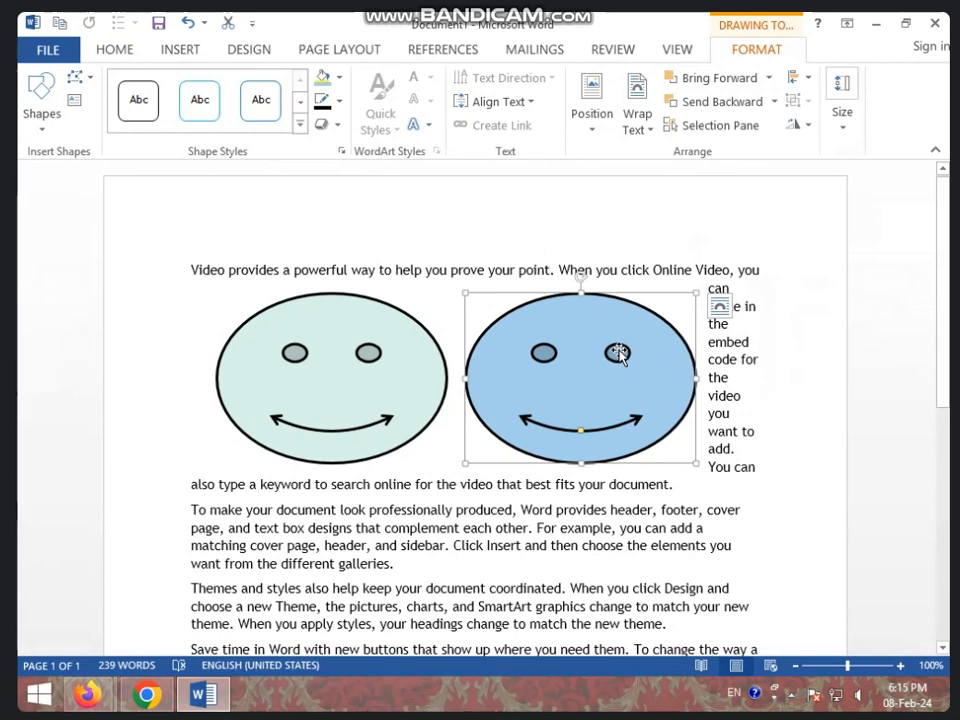
shift+click(414, 390)
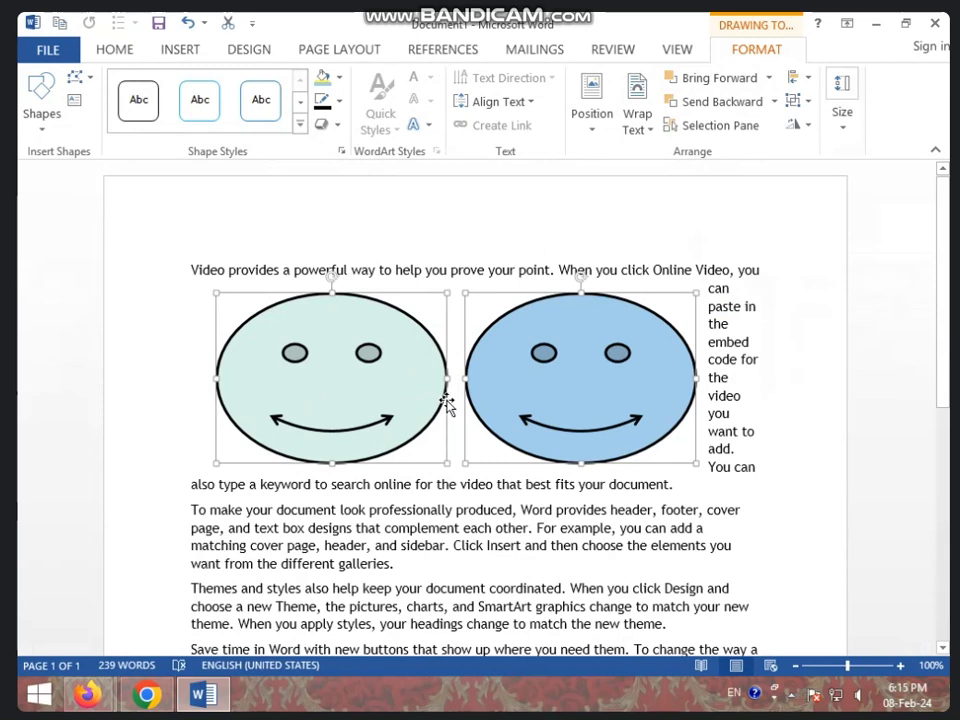
click(813, 108)
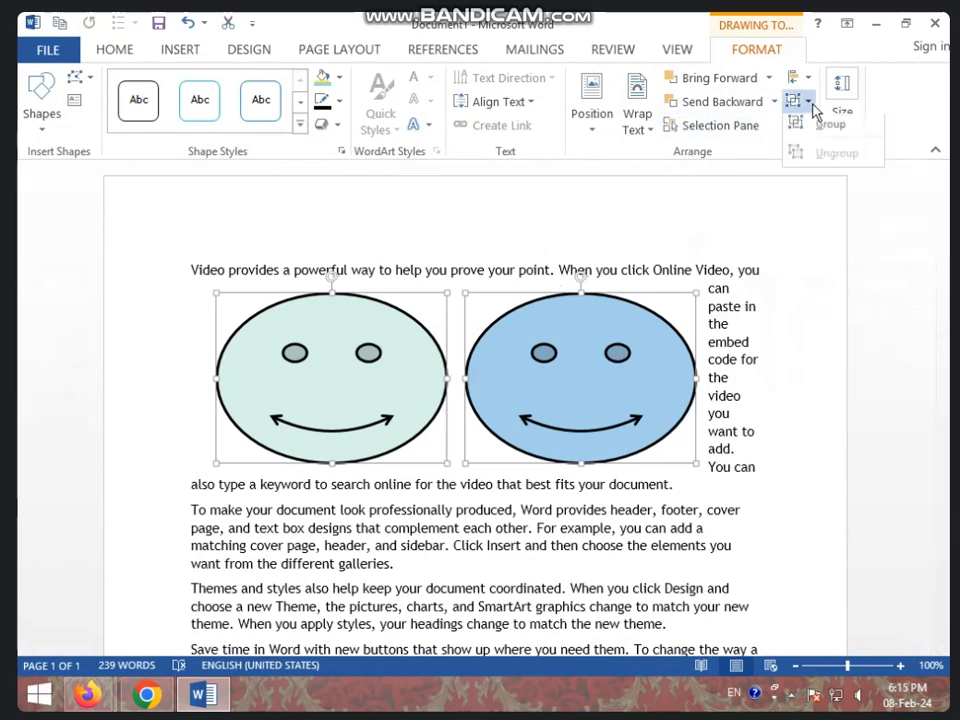
click(823, 127)
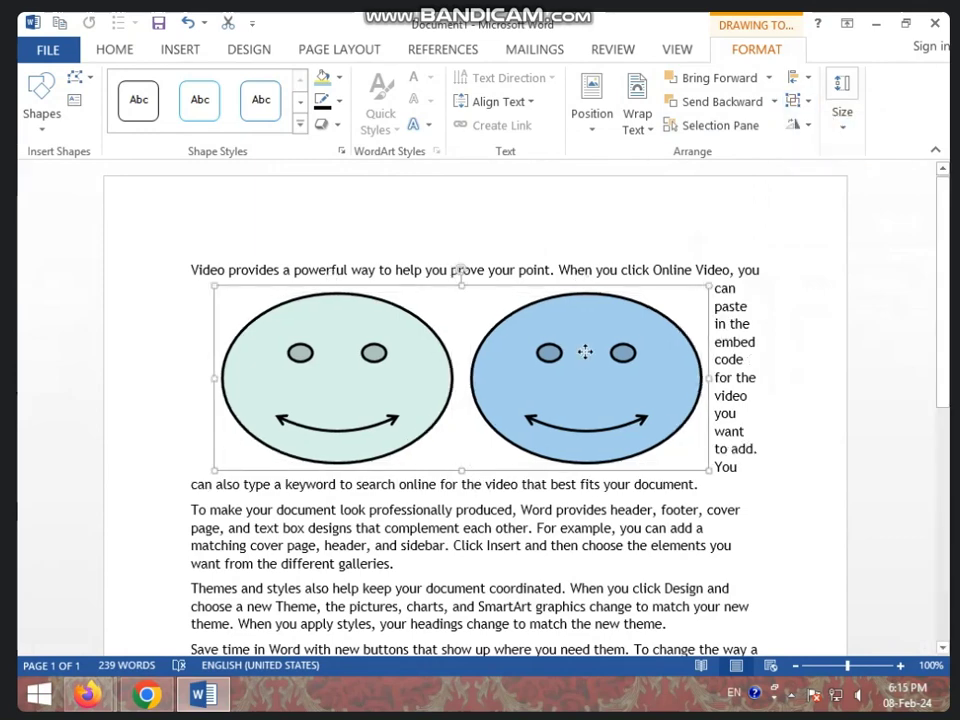
mouse_move(583, 349)
mouse_down()
mouse_move(570, 332)
mouse_move(585, 339)
mouse_up()
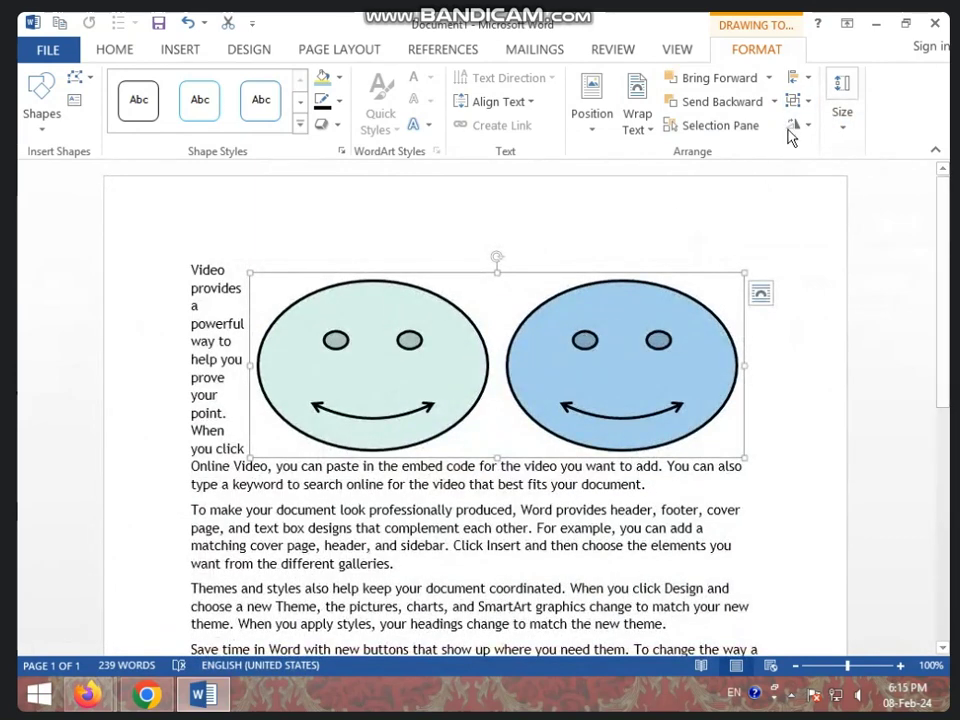
click(797, 101)
click(815, 157)
click(703, 245)
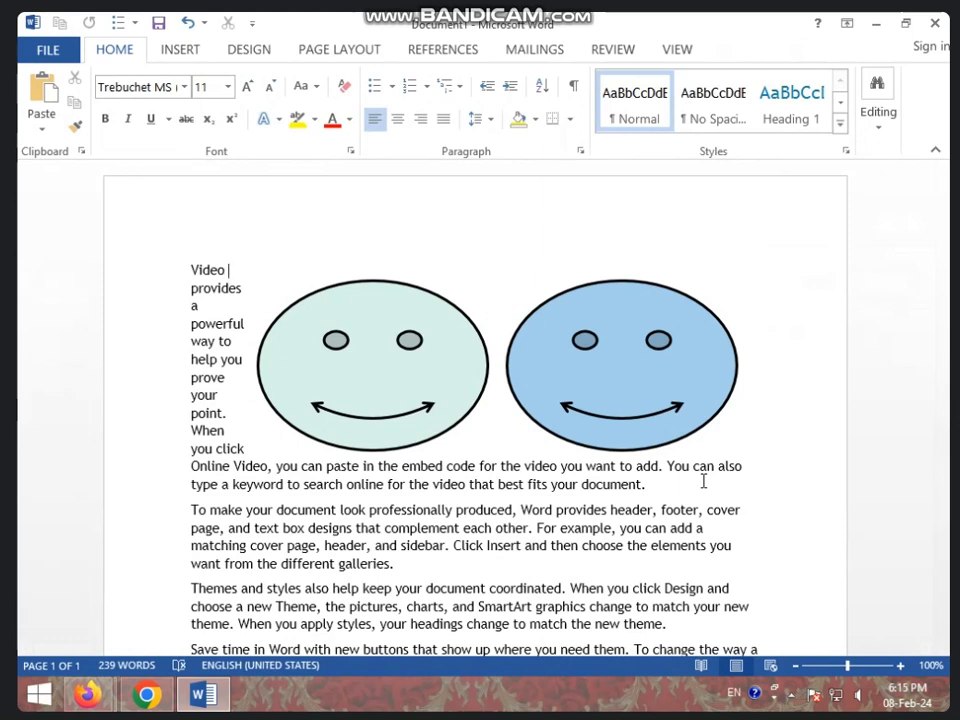
Step: Select both smileys and fill them with teal-grey
click(410, 422)
shift+click(578, 443)
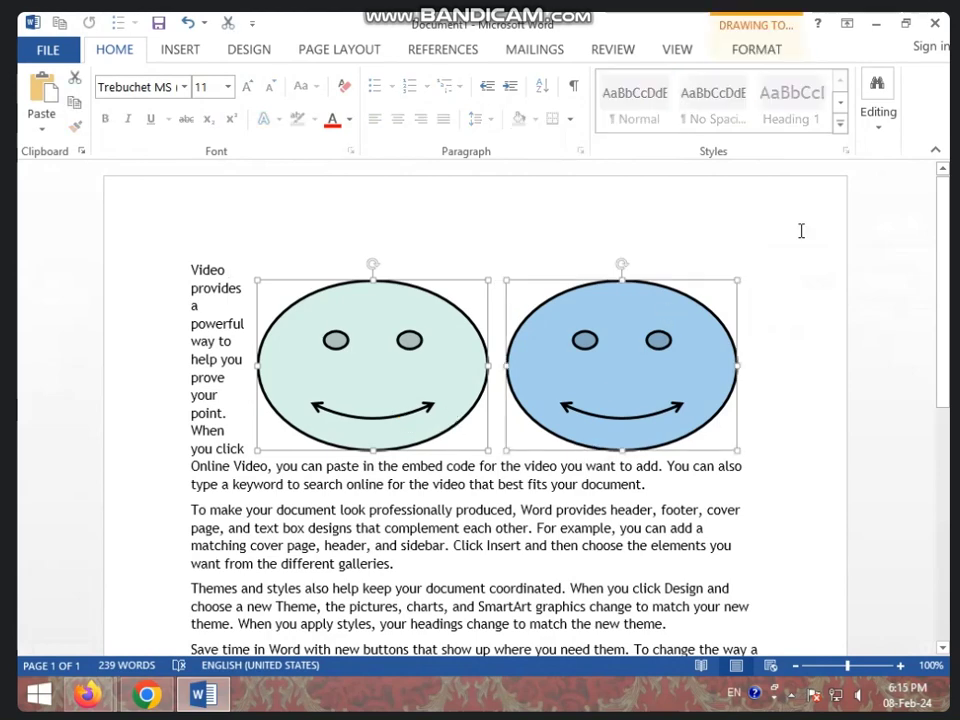
click(773, 55)
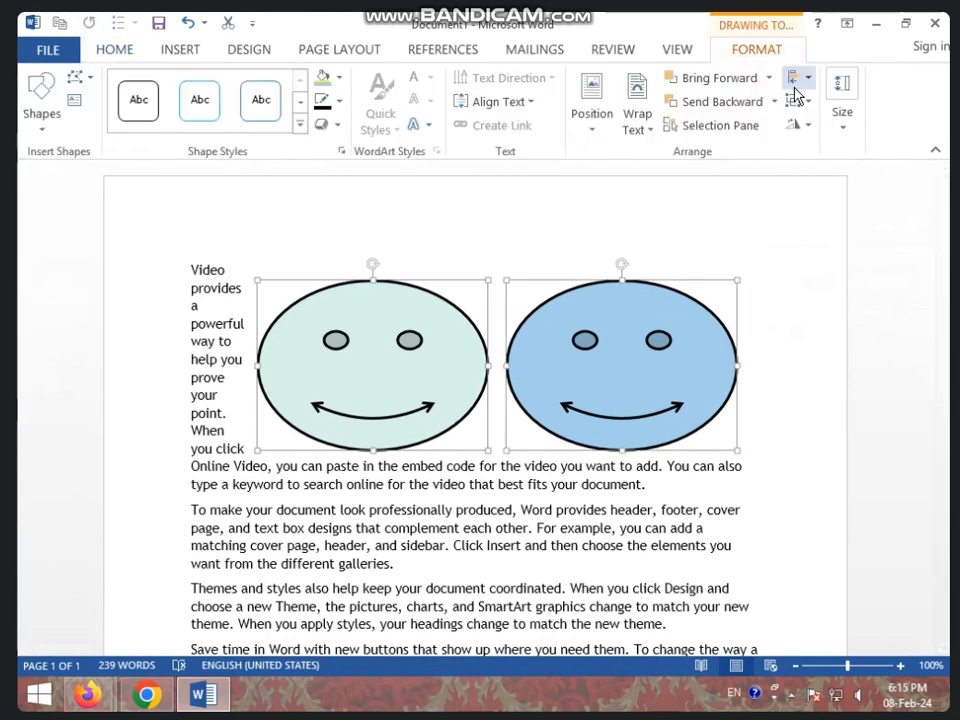
click(338, 77)
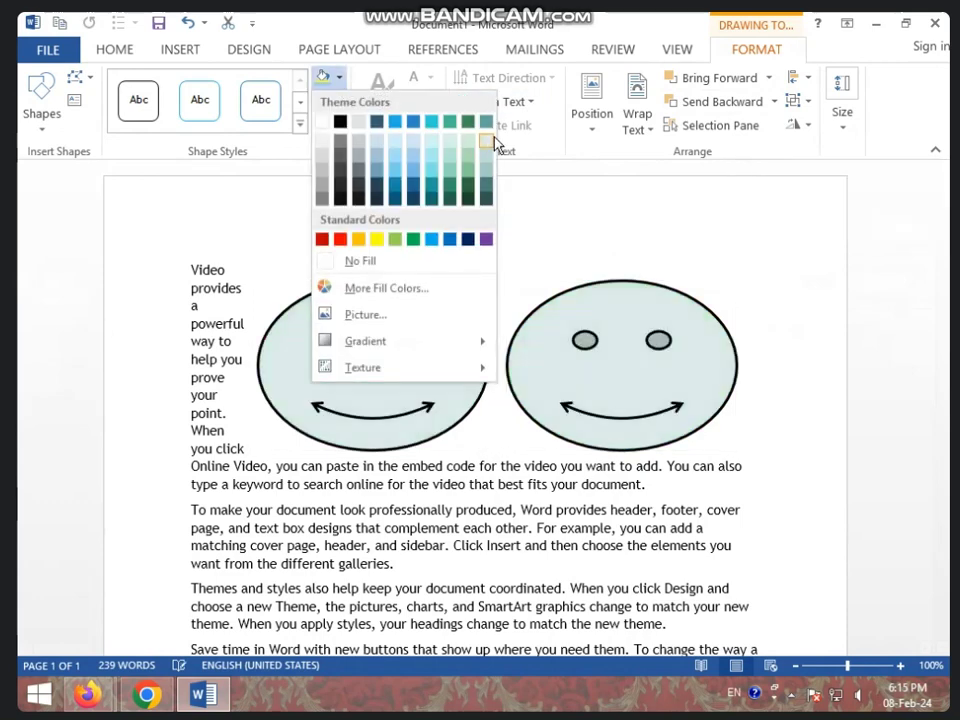
click(488, 169)
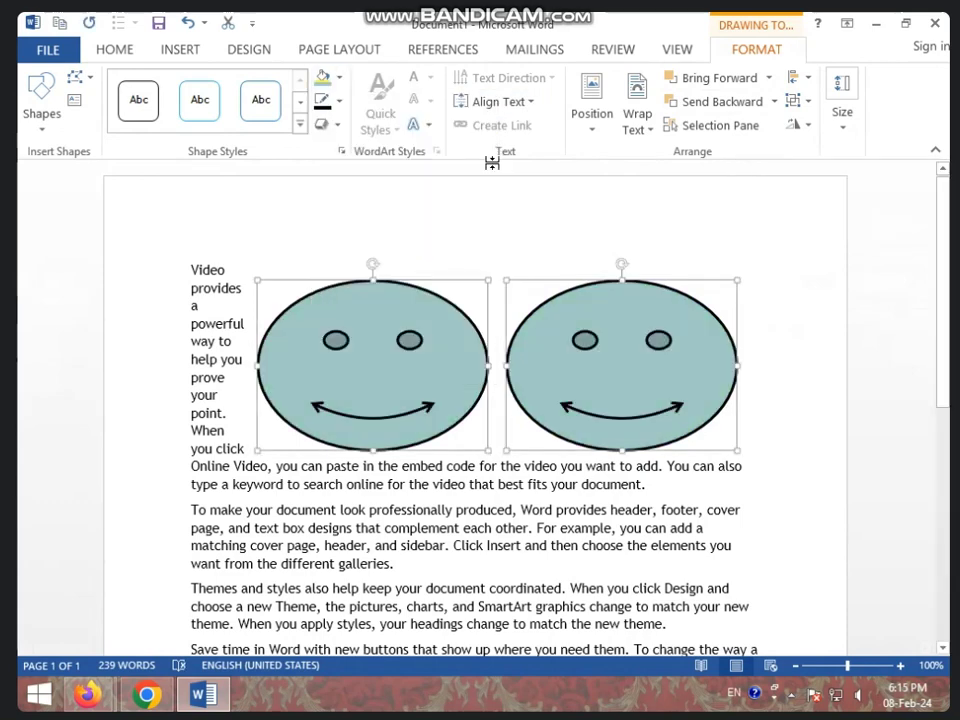
Step: Give both smileys a red outline, then select the right smiley on its own
click(339, 101)
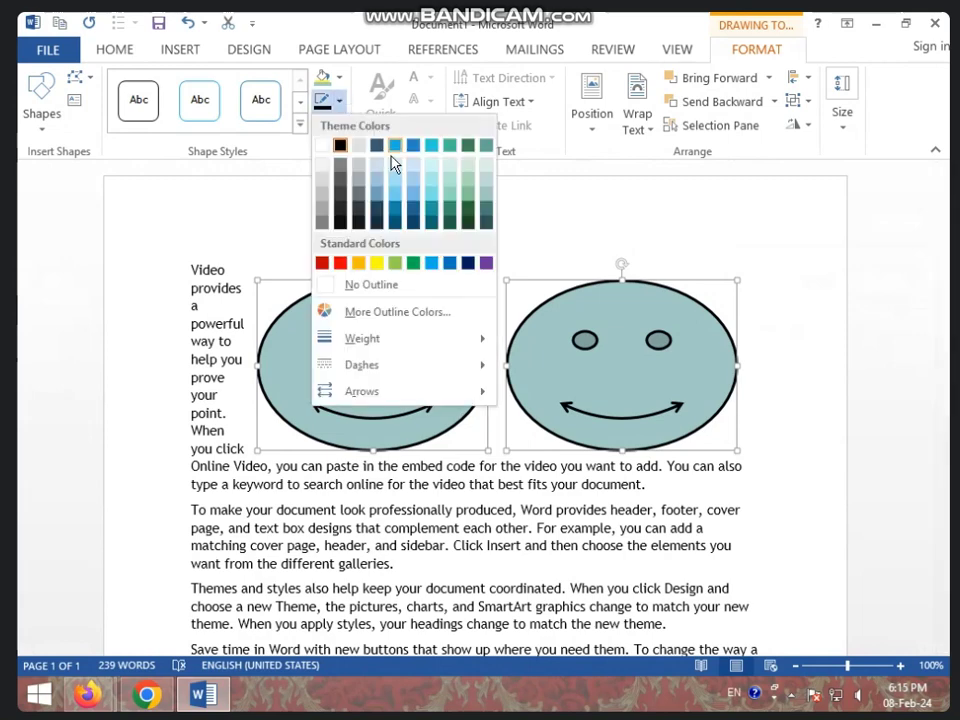
click(340, 262)
click(345, 257)
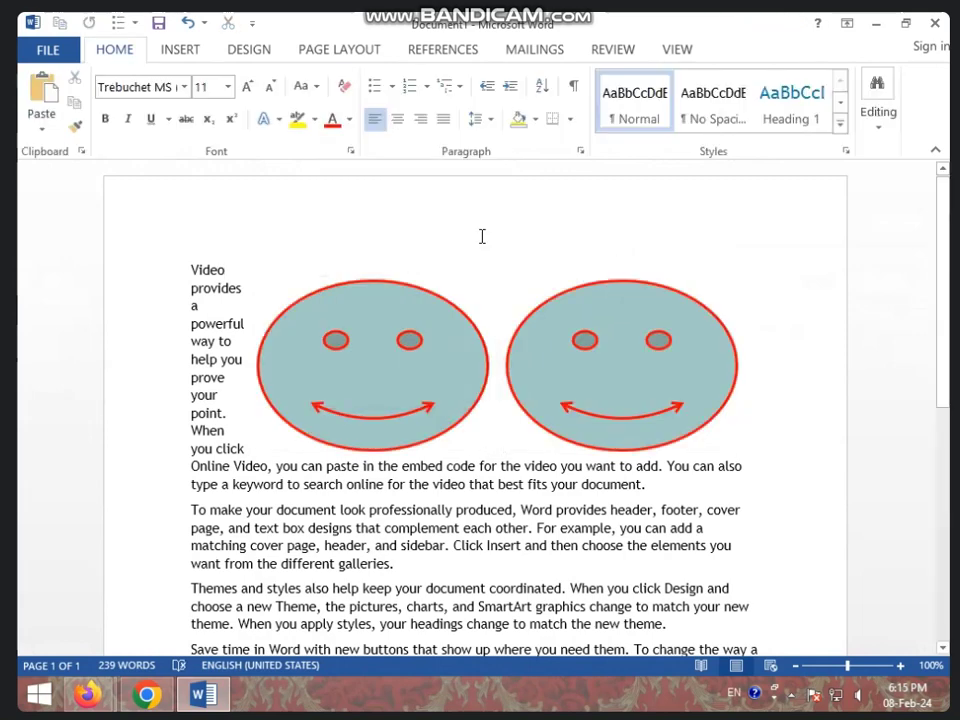
click(614, 283)
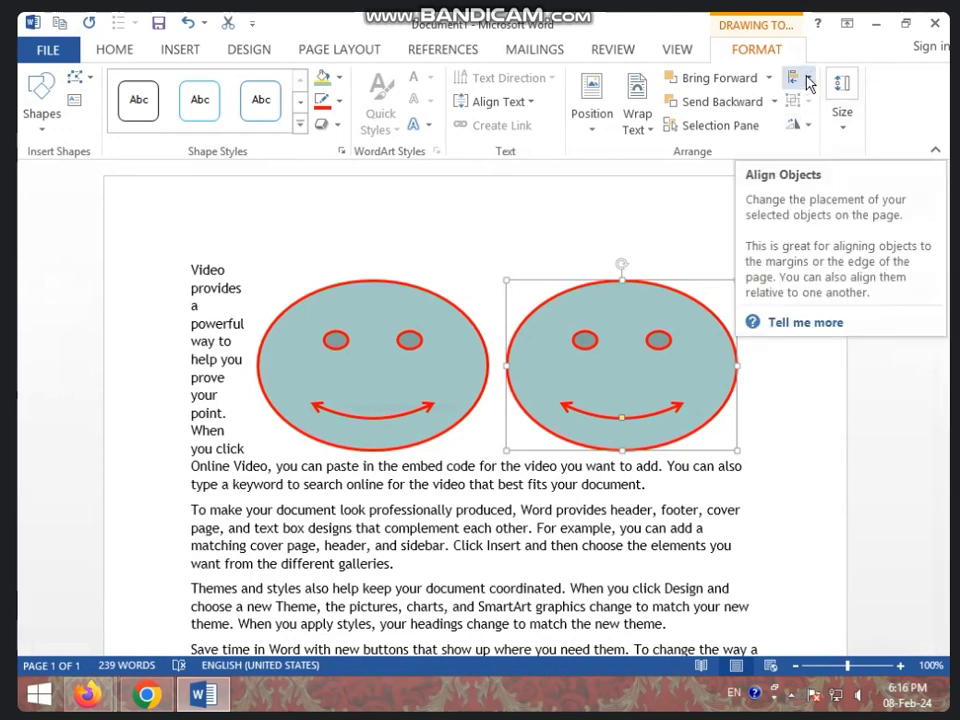
Step: Open and dismiss the Rotate options, then show the right smiley's size: 1.94" high, 2.63" wide
click(809, 126)
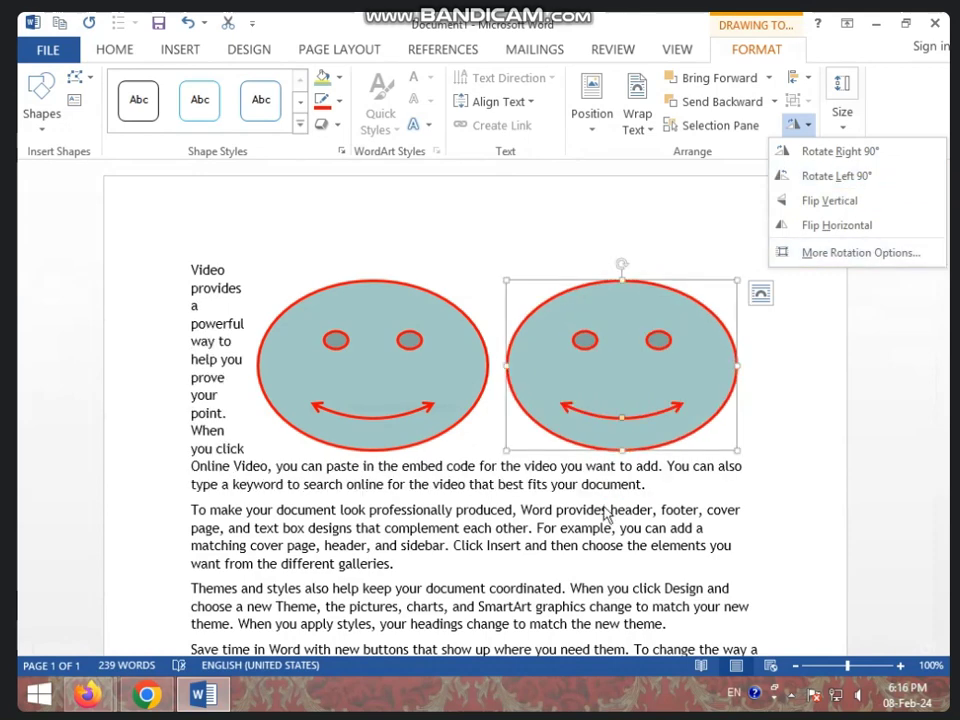
click(551, 492)
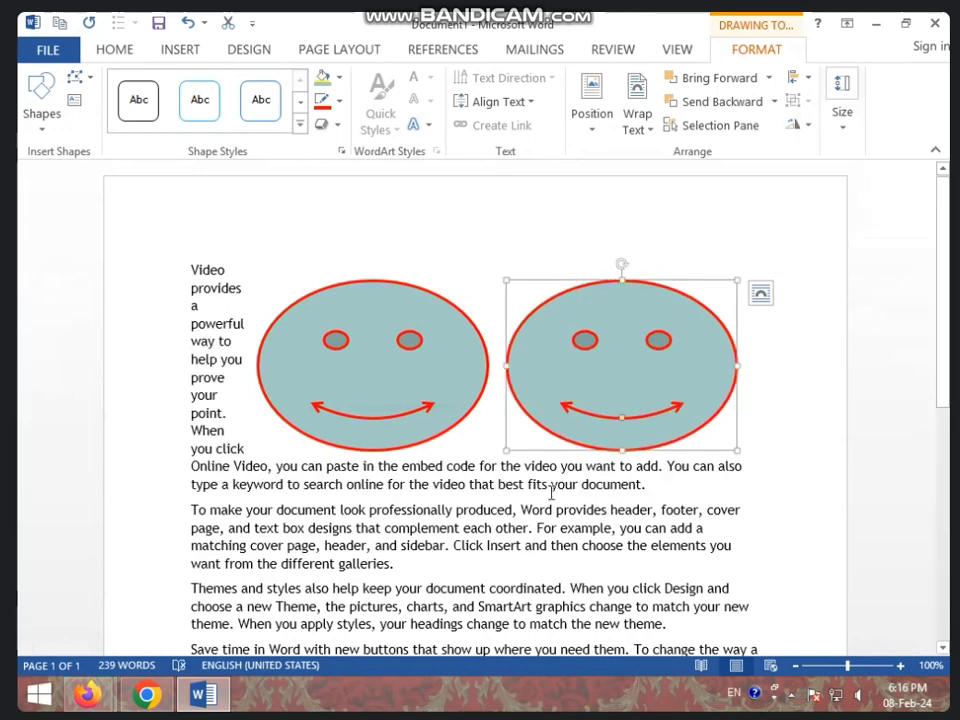
click(843, 120)
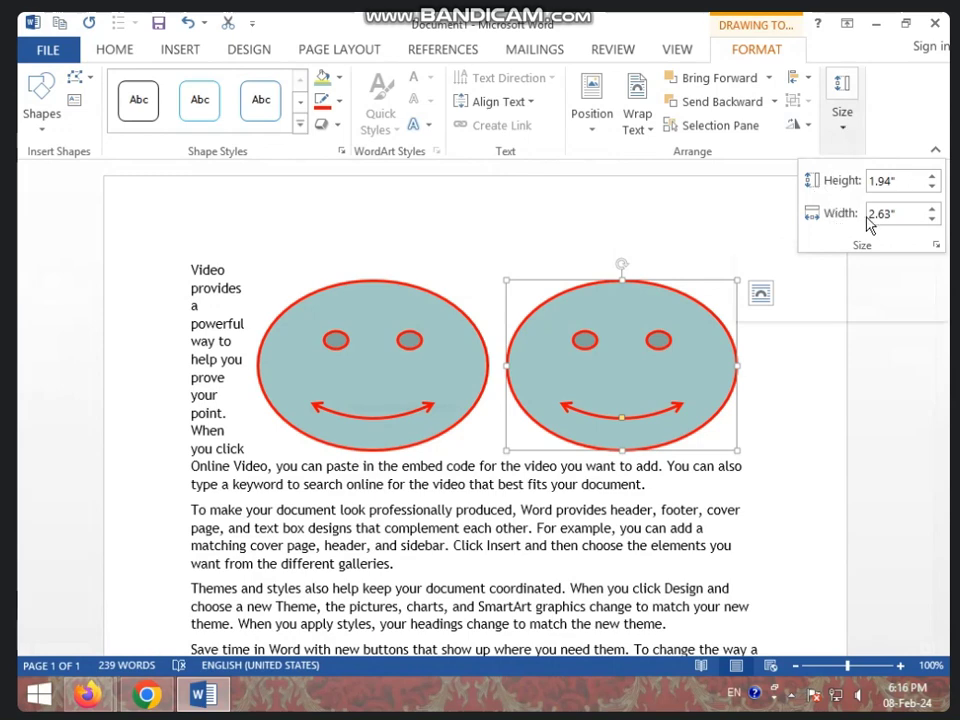
Step: Delete the right smiley and shift the remaining one right so text wraps both sides
click(628, 378)
key(Delete)
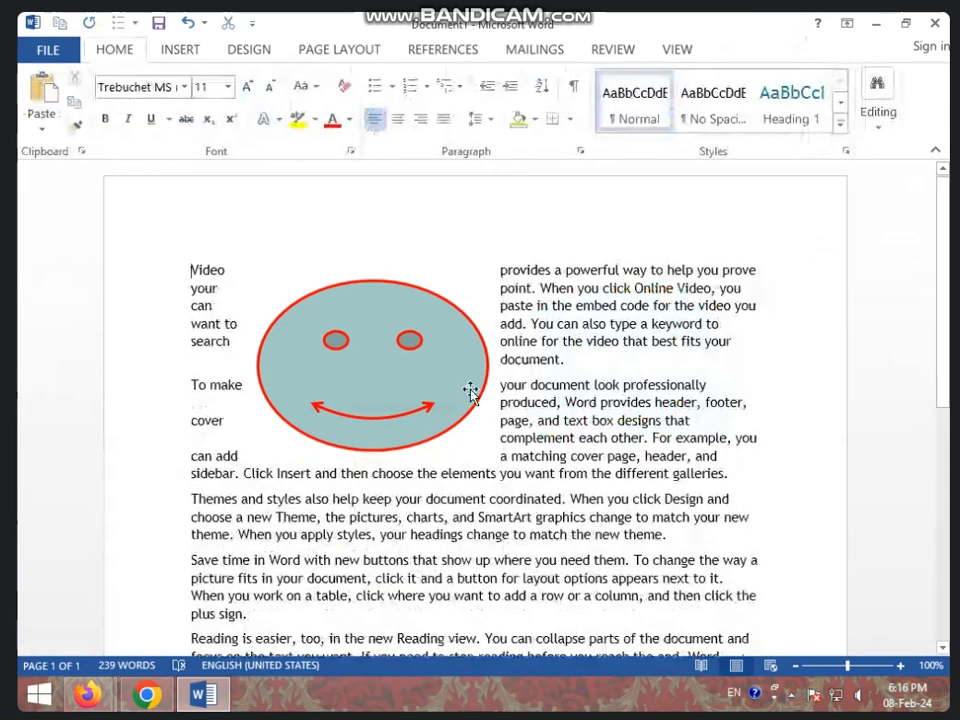
click(392, 388)
drag(450, 379, 528, 379)
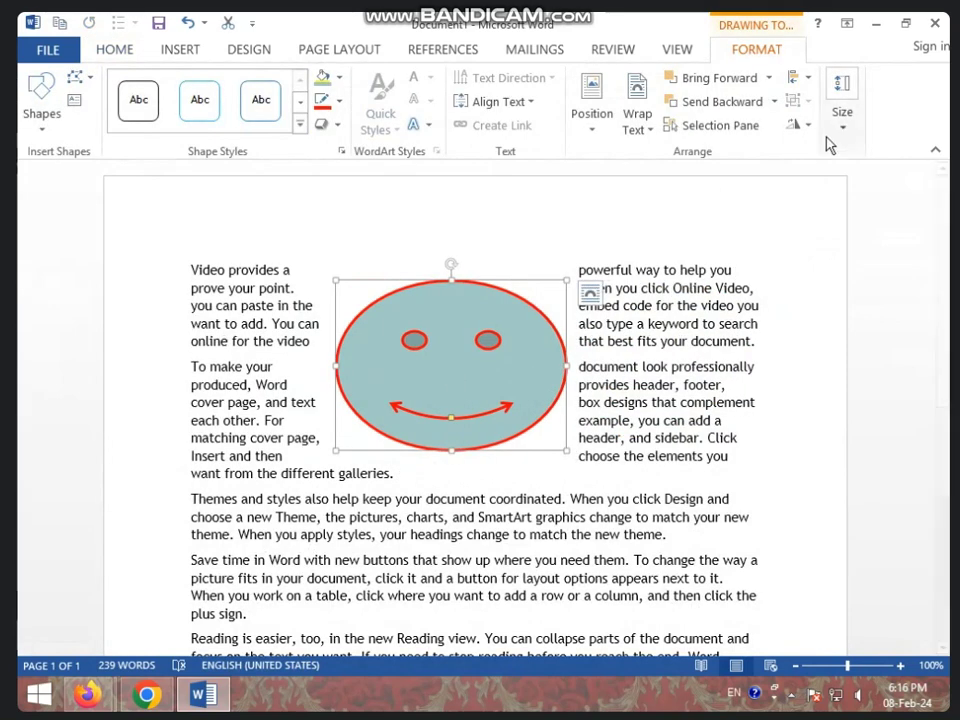
click(842, 105)
click(728, 366)
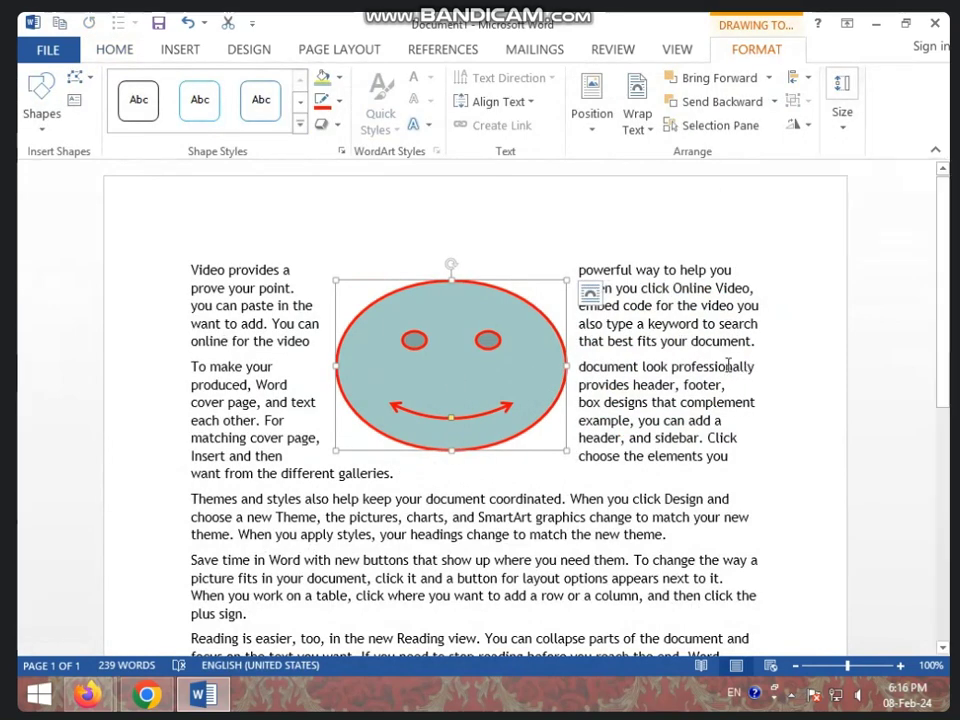
Step: Undo the edits back to the original smiley colours, then delete the right smiley again
key(ctrl+z)
key(ctrl+z)
key(ctrl+z)
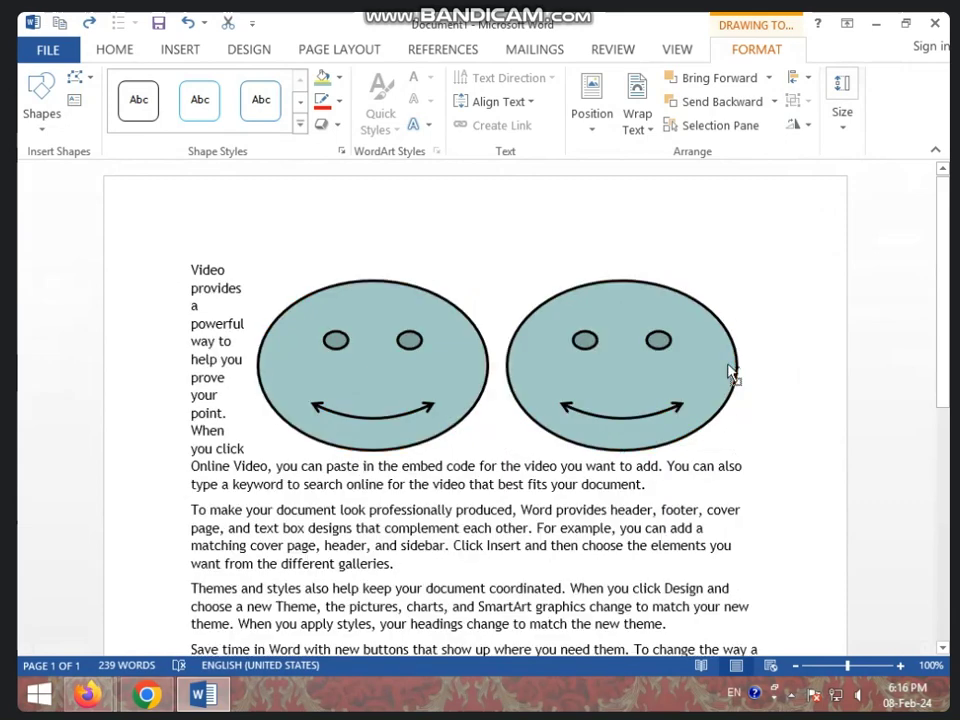
key(ctrl+z)
click(649, 447)
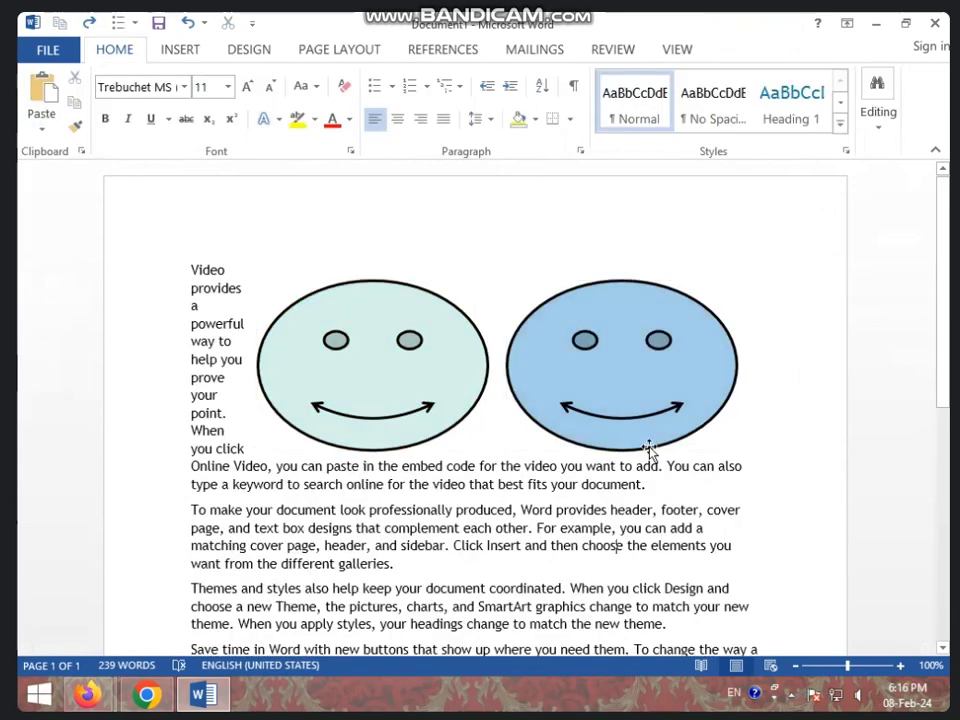
click(648, 442)
key(Delete)
Step: Move the smiley to the centre of the text and raise its height to 2.3"
click(435, 398)
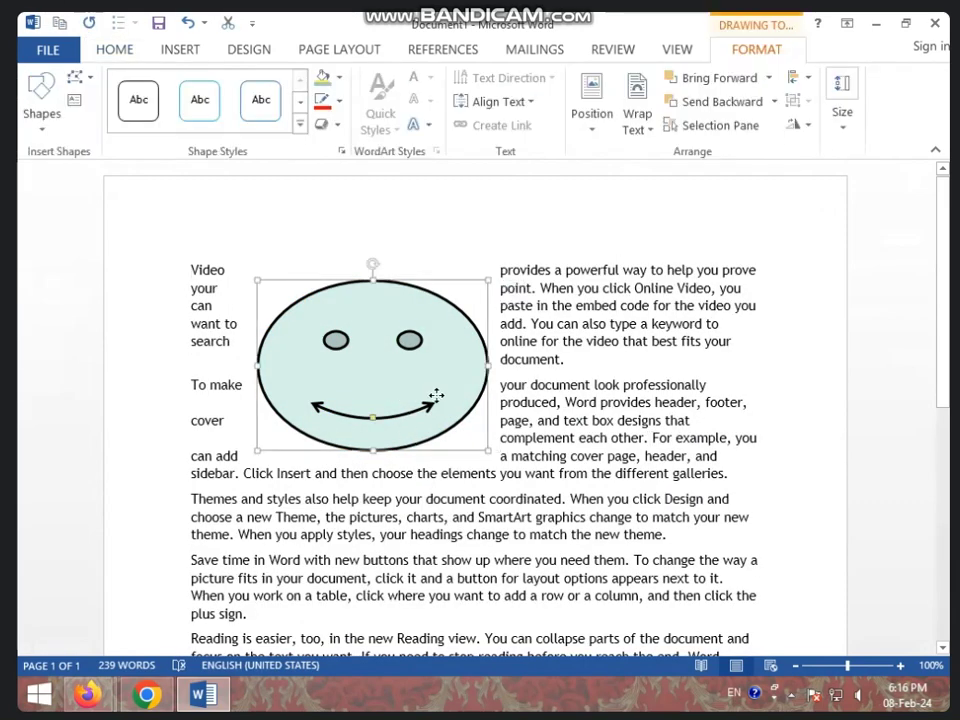
drag(435, 398, 495, 398)
click(842, 130)
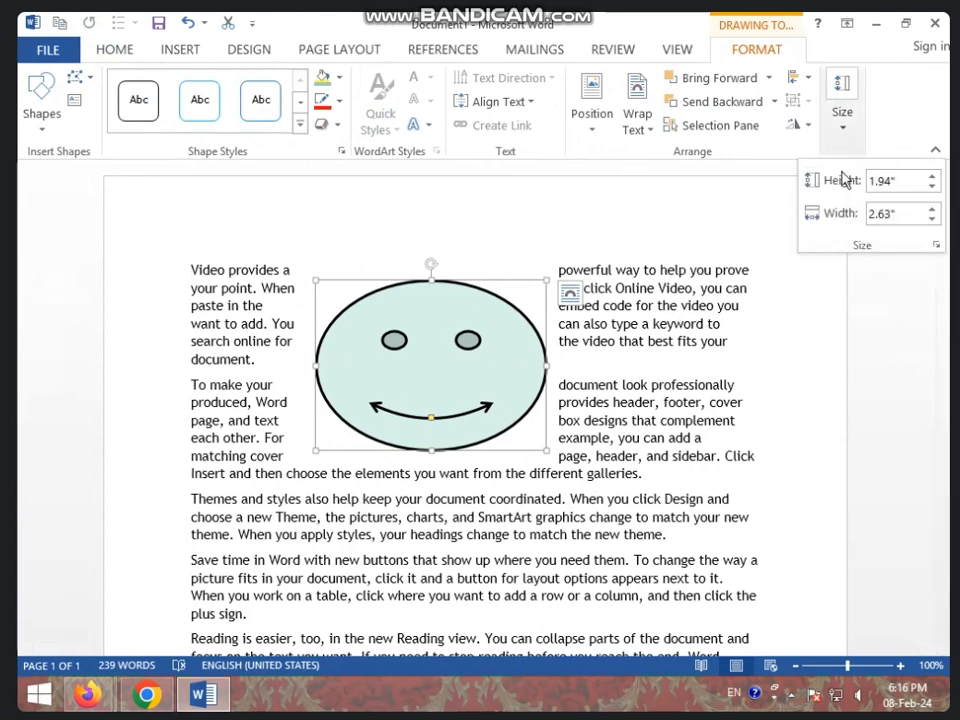
click(930, 180)
click(930, 180)
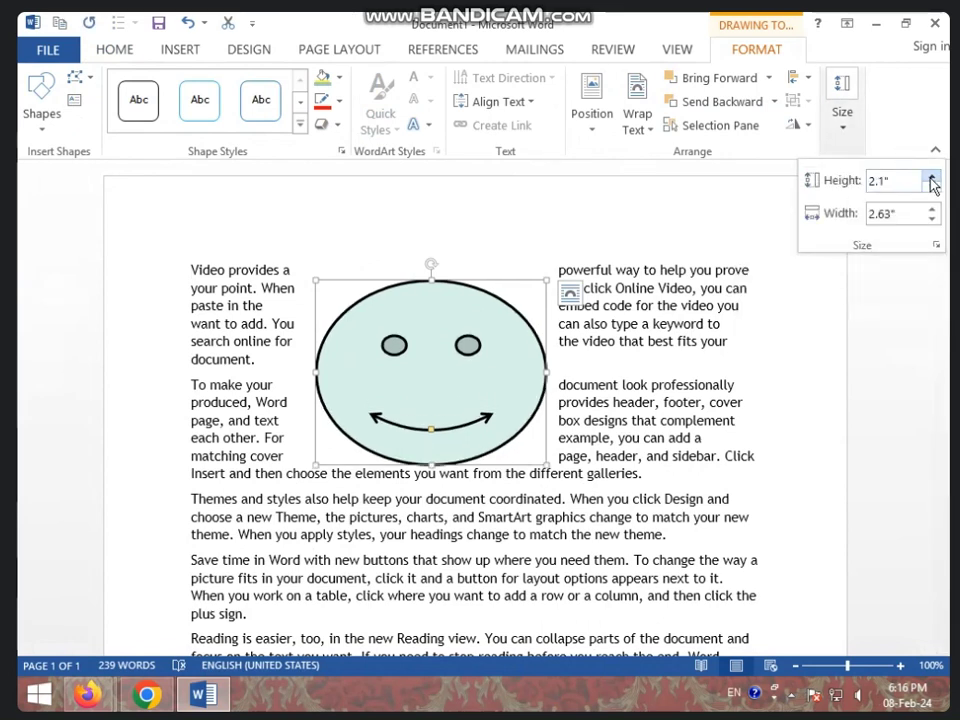
click(931, 179)
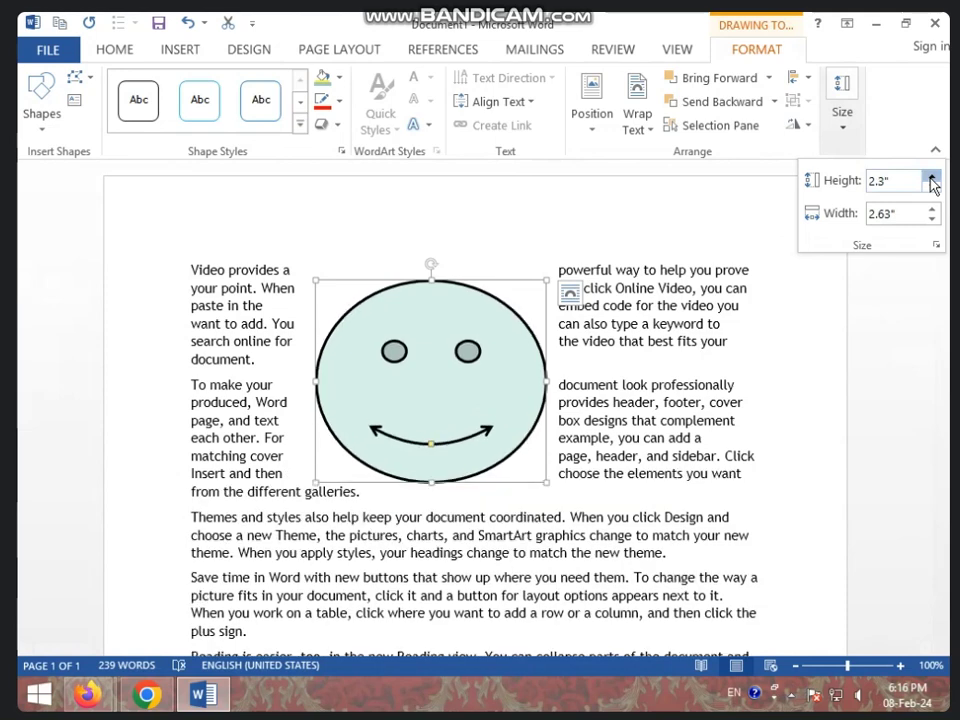
click(931, 179)
Step: Push the smiley's height past 3", then bring it back down to 2.5"
click(931, 179)
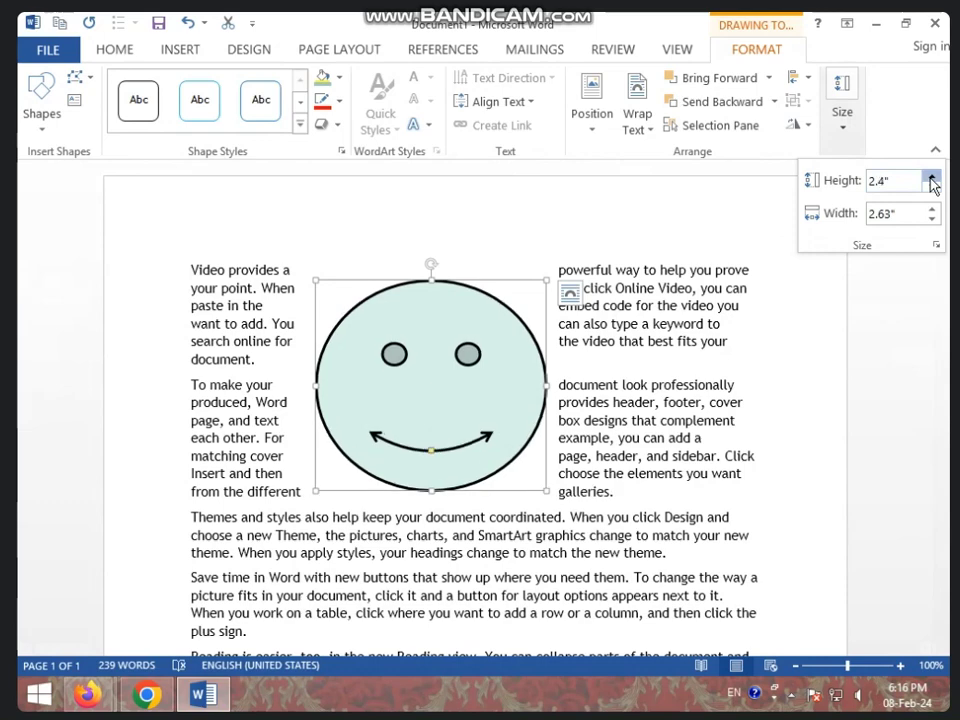
click(931, 179)
double_click(931, 179)
triple_click(931, 179)
click(931, 179)
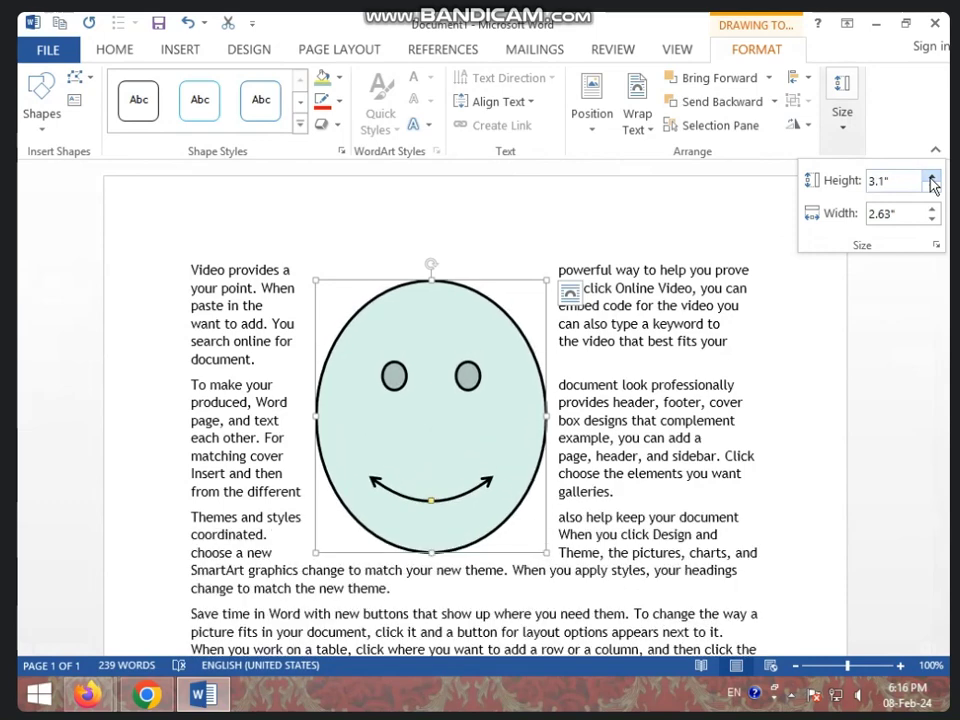
double_click(931, 179)
click(931, 187)
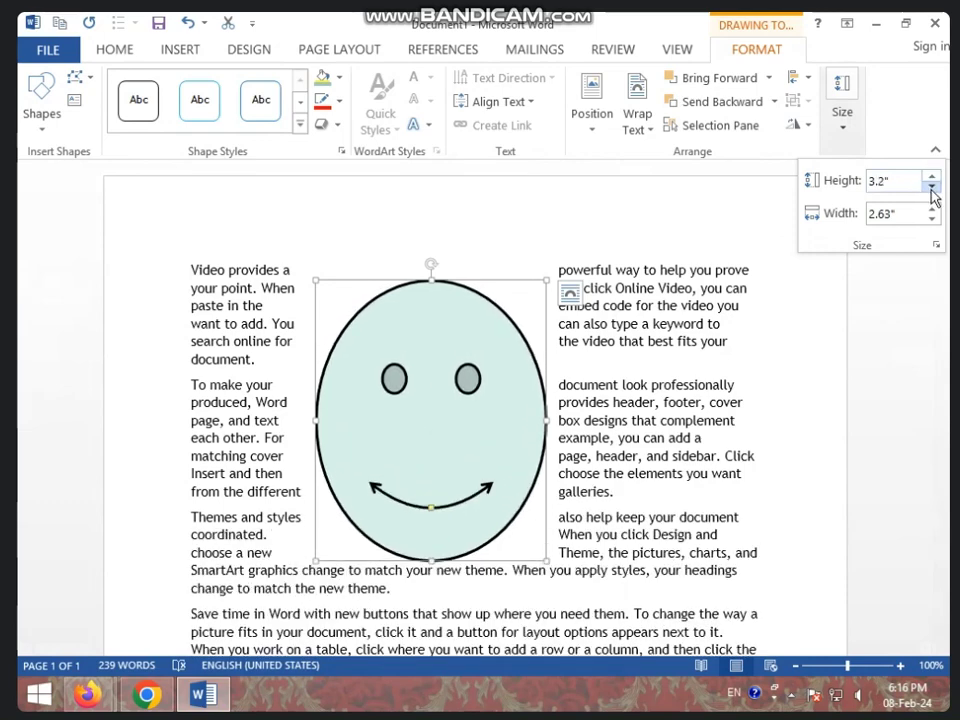
triple_click(931, 187)
click(931, 187)
triple_click(931, 187)
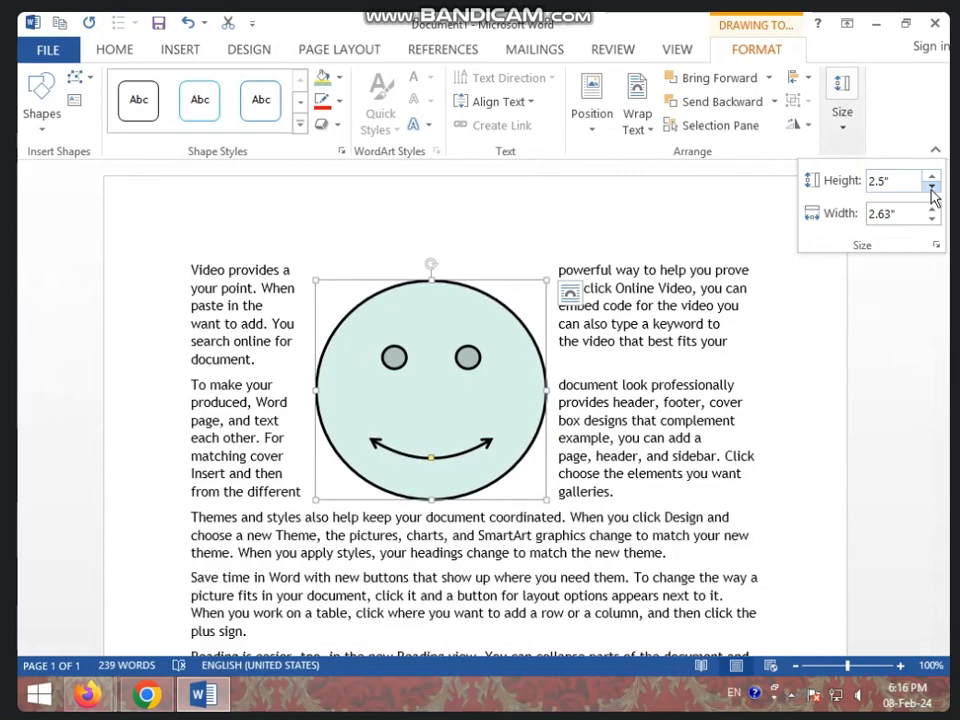